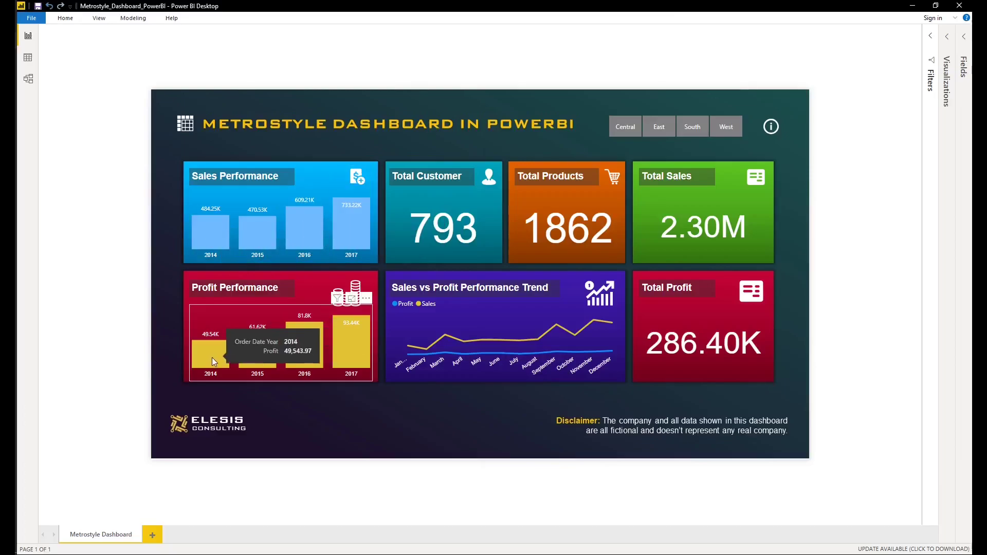
Filter the finished dashboard by the Central, East, South and West regions in turn, and clear the region filter
{"action": "left_click", "coordinate": [628, 126]}
{"action": "left_click", "coordinate": [660, 126]}
{"action": "left_click", "coordinate": [692, 127]}
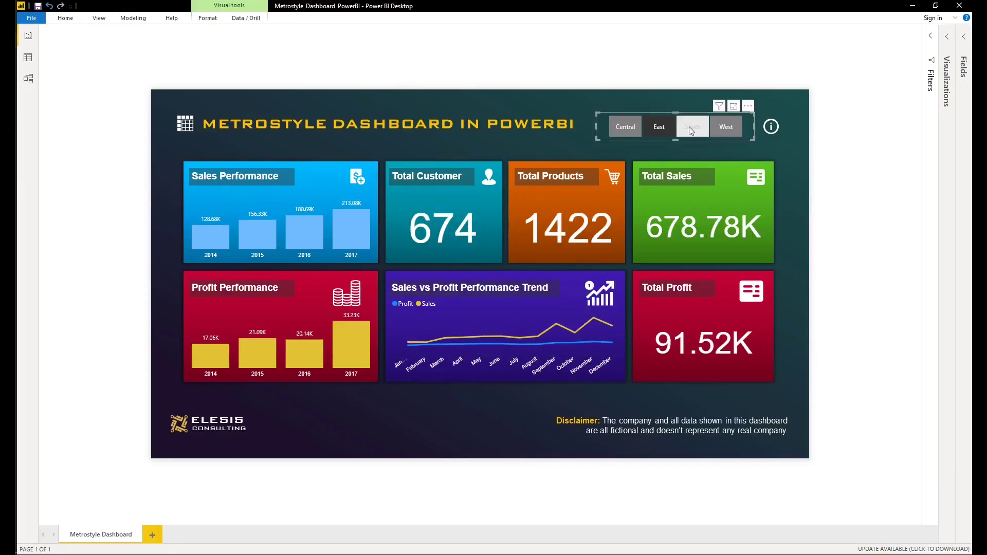
{"action": "left_click", "coordinate": [726, 129]}
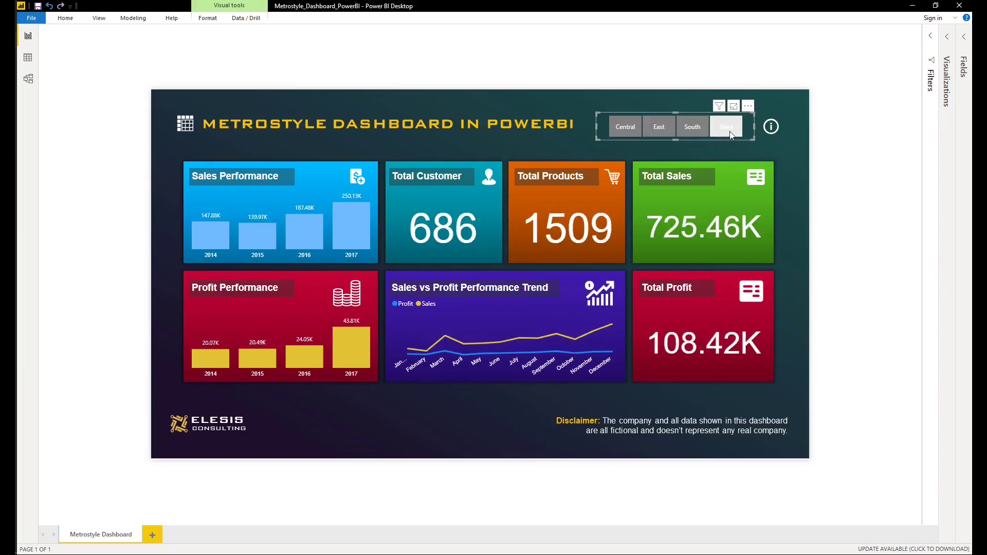
{"action": "left_click", "coordinate": [725, 133]}
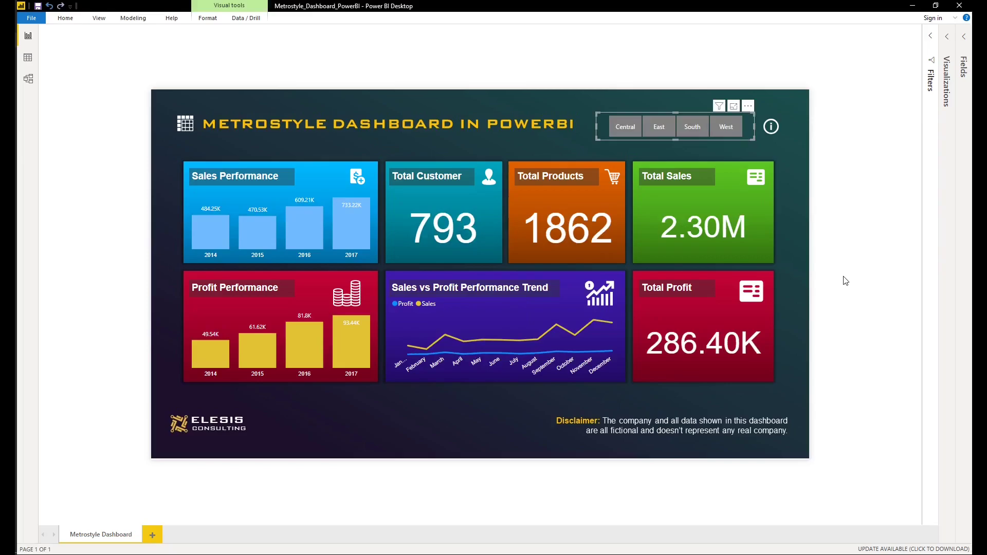
{"action": "left_click", "coordinate": [846, 281]}
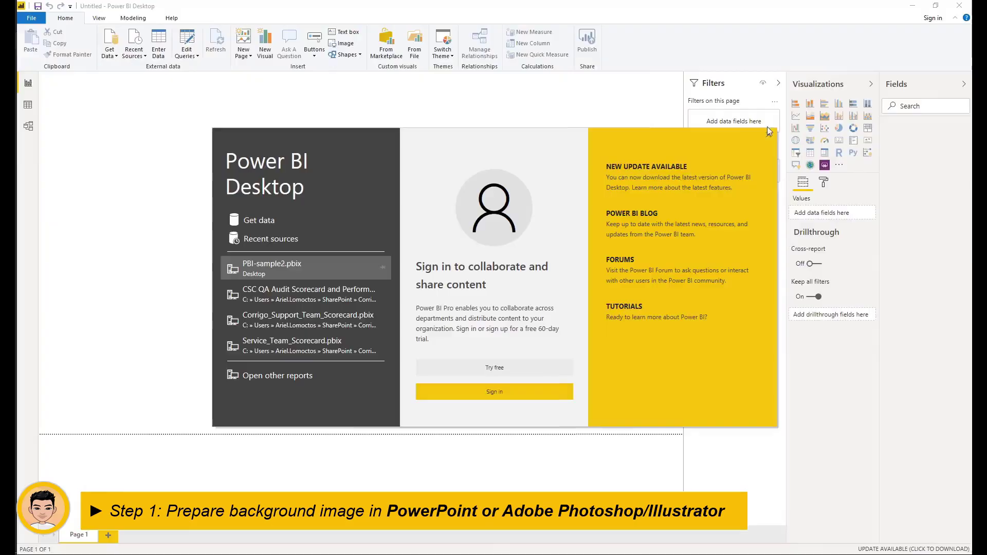
Compare the slide size options in PowerPoint with the page size type of the blank Power BI report
{"action": "left_click", "coordinate": [769, 135]}
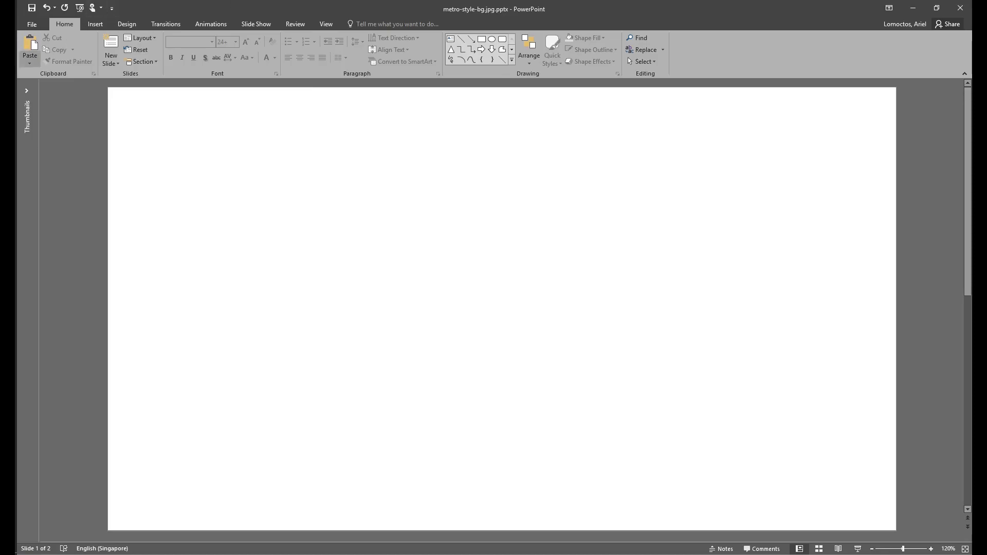
{"action": "left_click", "coordinate": [127, 25]}
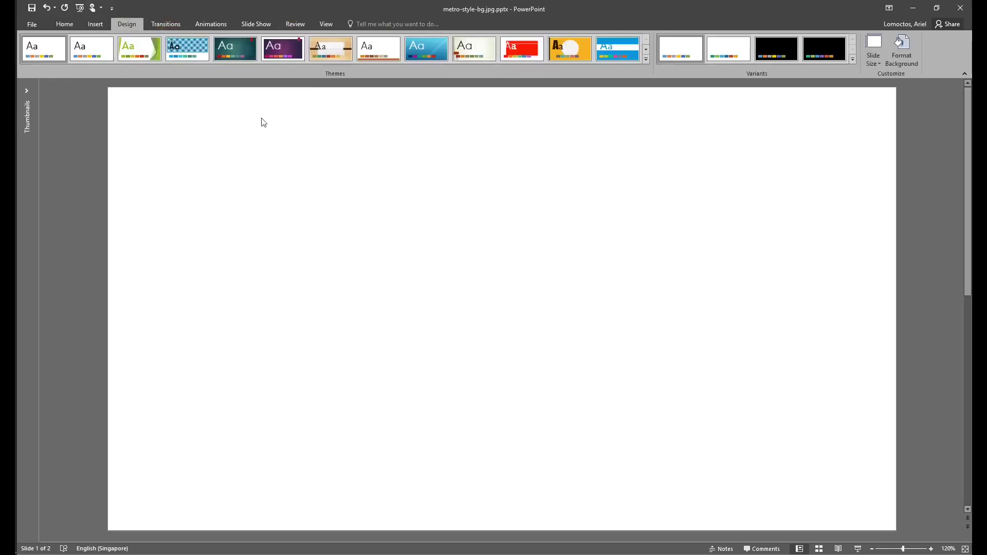
{"action": "left_click", "coordinate": [869, 63]}
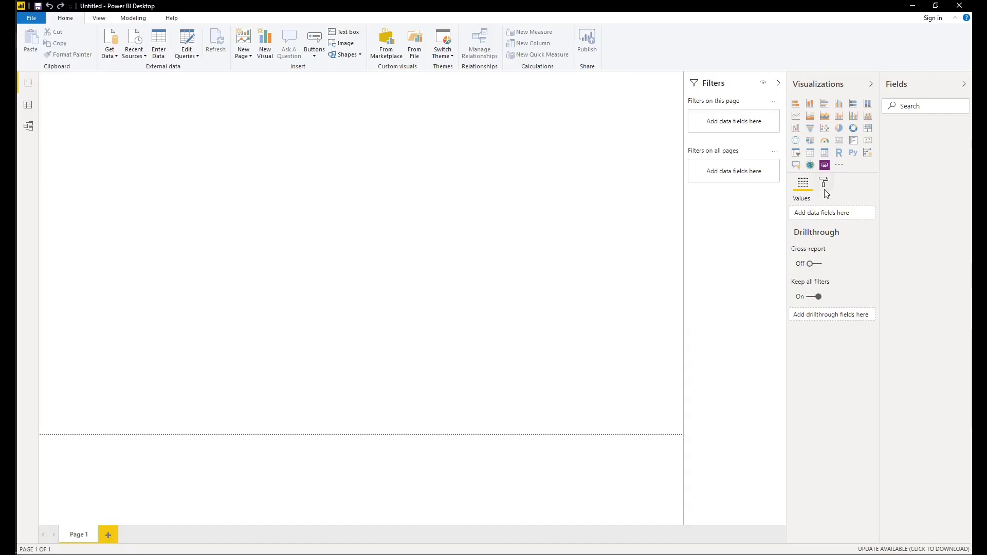
{"action": "left_click", "coordinate": [824, 184]}
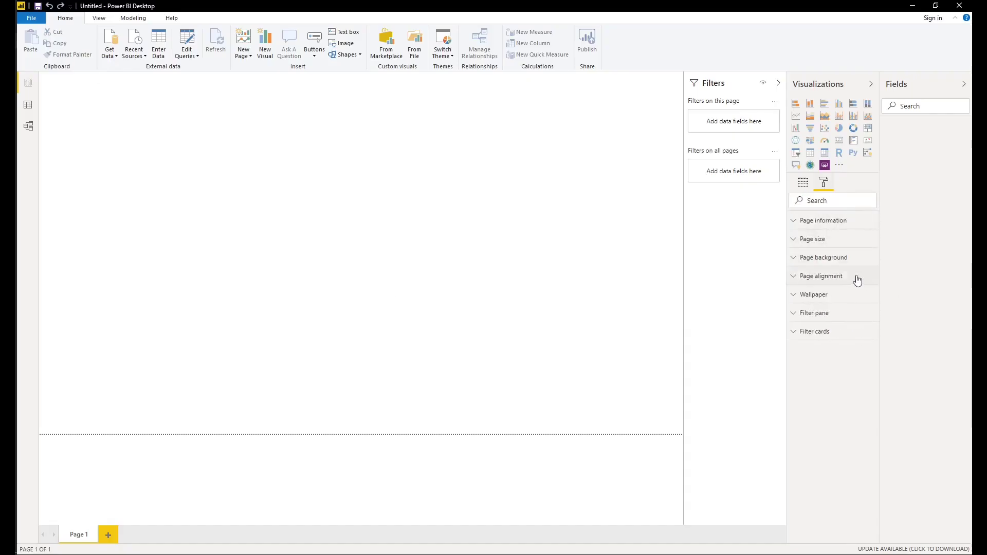
{"action": "left_click", "coordinate": [833, 239]}
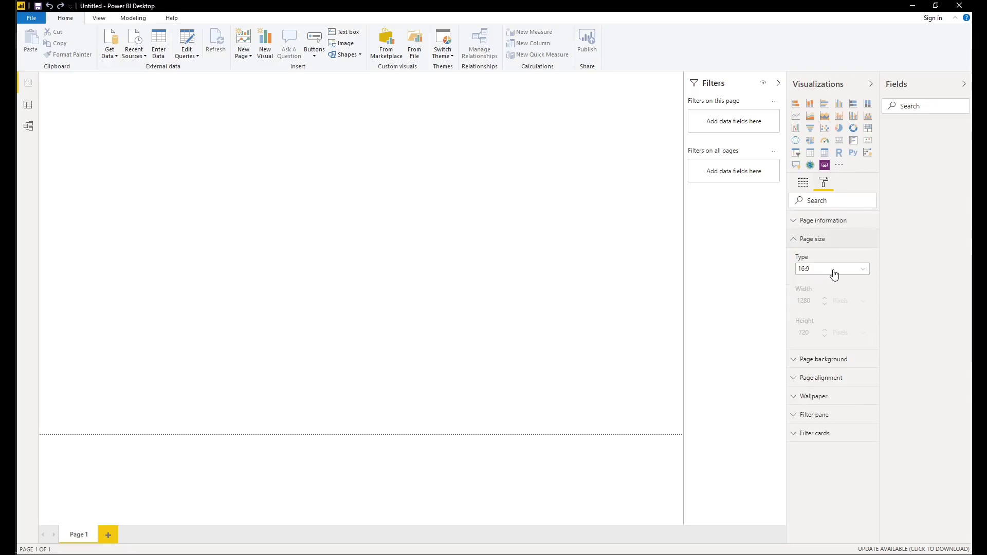
{"action": "left_click", "coordinate": [910, 8]}
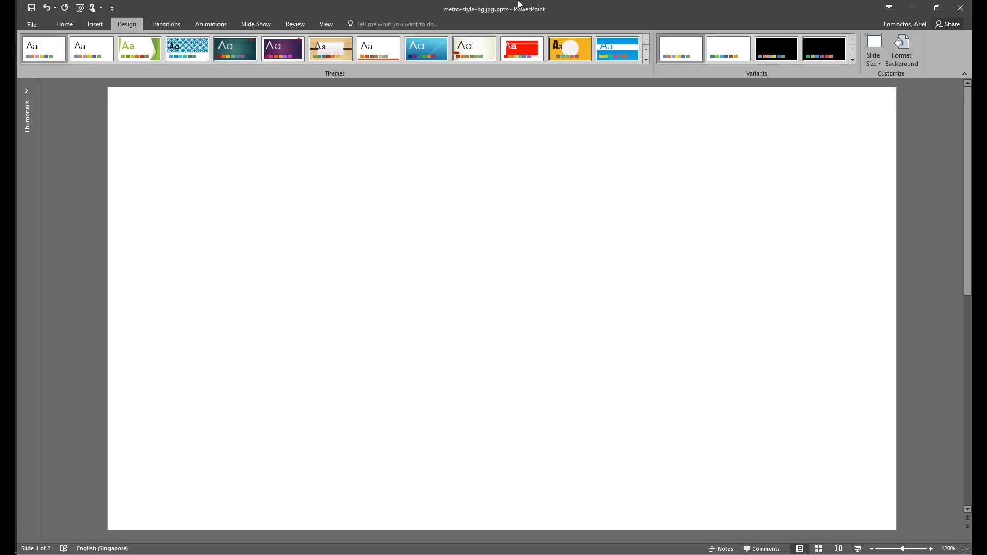
{"action": "left_click", "coordinate": [72, 27]}
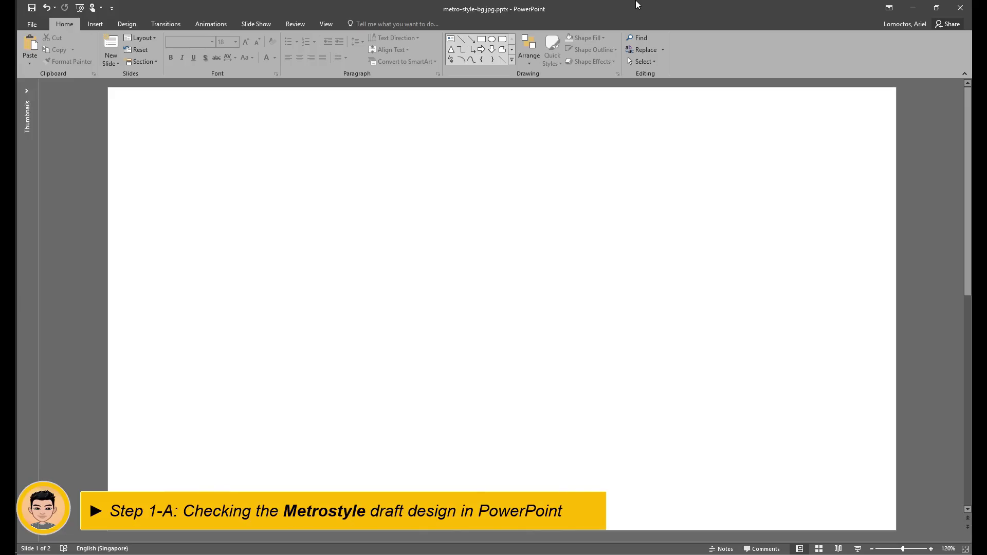
Examine the draft design on slide 2, covering its colored cards, header title, logo and disclaimer footer
{"action": "key", "text": "Page_Down"}
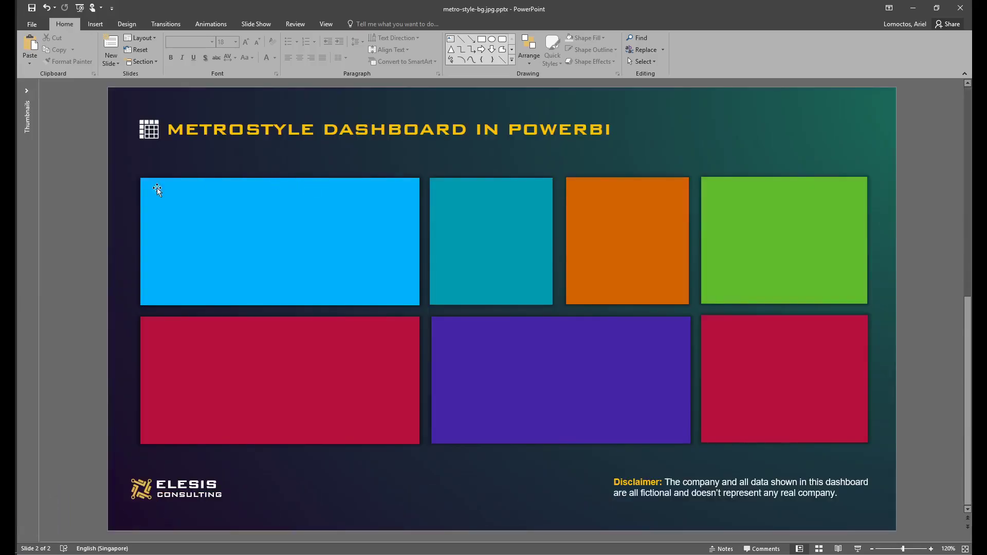
{"action": "mouse_move", "coordinate": [74, 168]}
{"action": "left_mouse_down"}
{"action": "mouse_move", "coordinate": [313, 304]}
{"action": "mouse_move", "coordinate": [924, 423]}
{"action": "mouse_move", "coordinate": [927, 447]}
{"action": "left_mouse_up"}
{"action": "left_click", "coordinate": [928, 448]}
{"action": "left_click_drag", "start_coordinate": [64, 104], "coordinate": [664, 165]}
{"action": "left_click", "coordinate": [87, 425]}
{"action": "left_click_drag", "start_coordinate": [79, 454], "coordinate": [918, 529]}
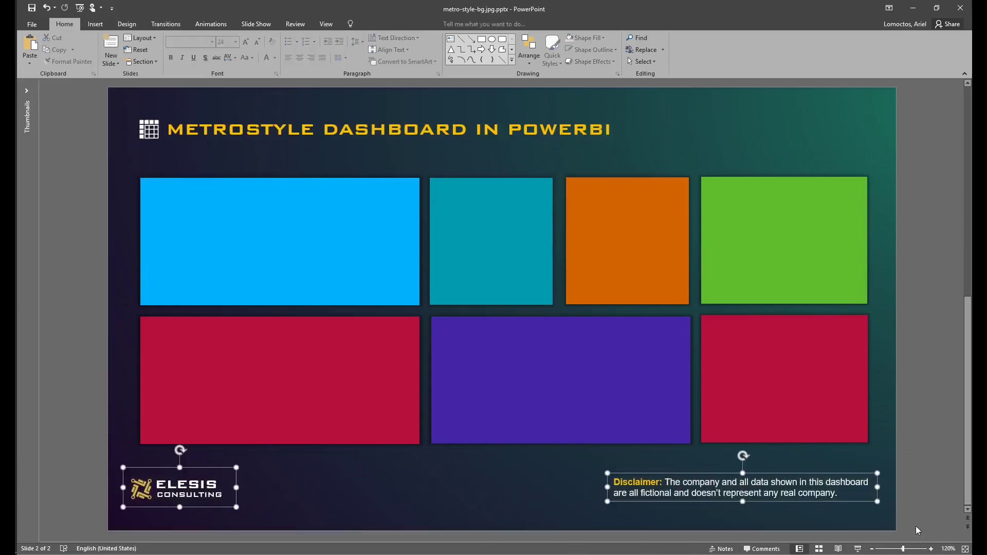
{"action": "left_click", "coordinate": [914, 498]}
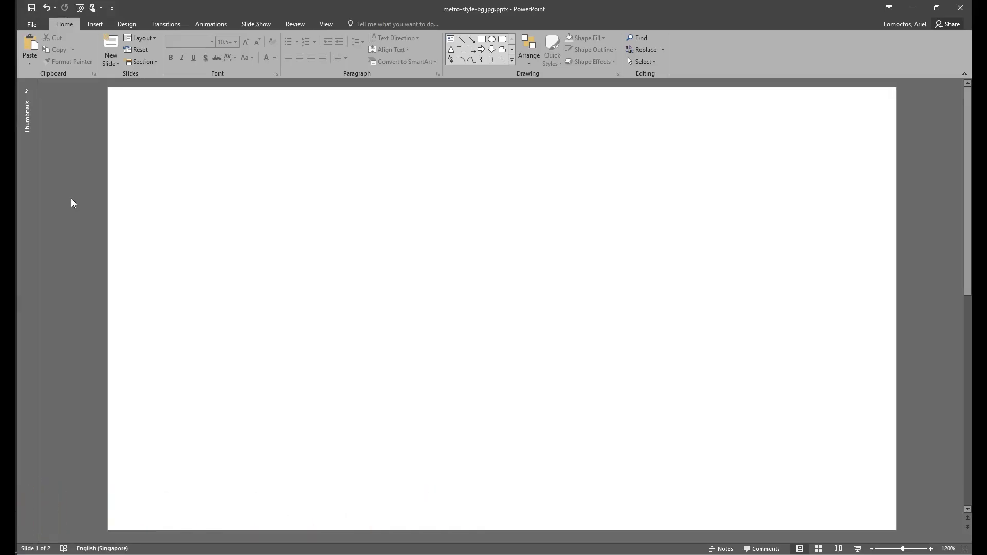
{"action": "key", "text": "ctrl+v"}
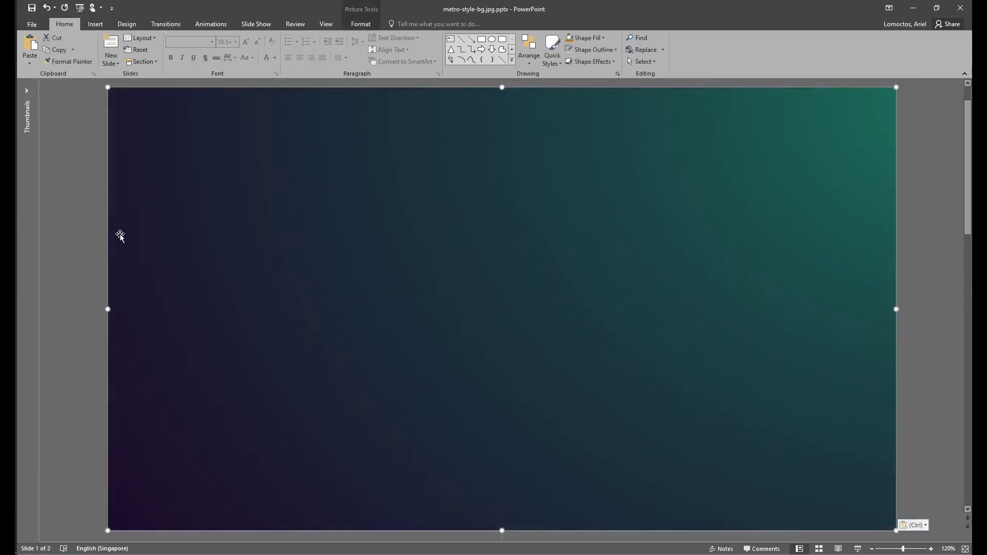
{"action": "left_click", "coordinate": [86, 245]}
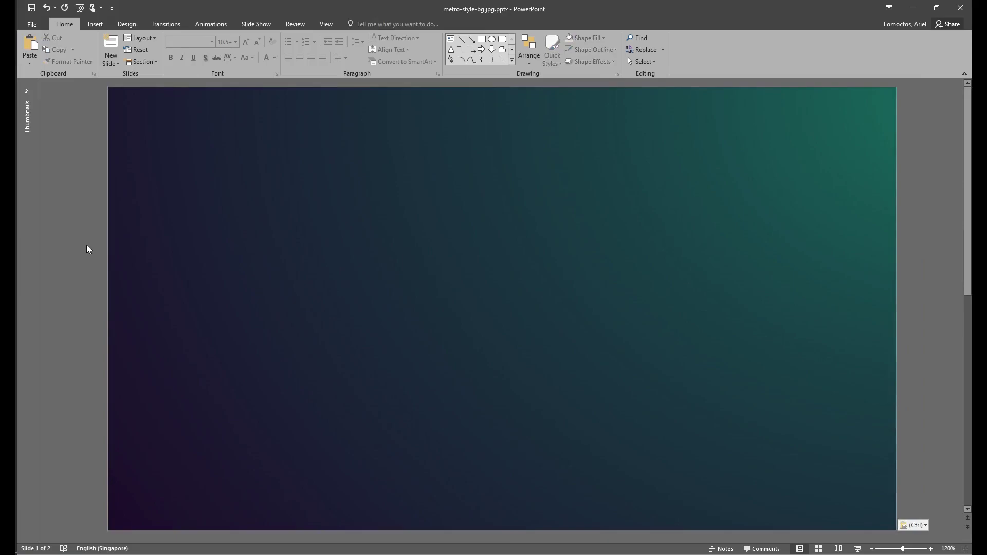
{"action": "key", "text": "ctrl+z"}
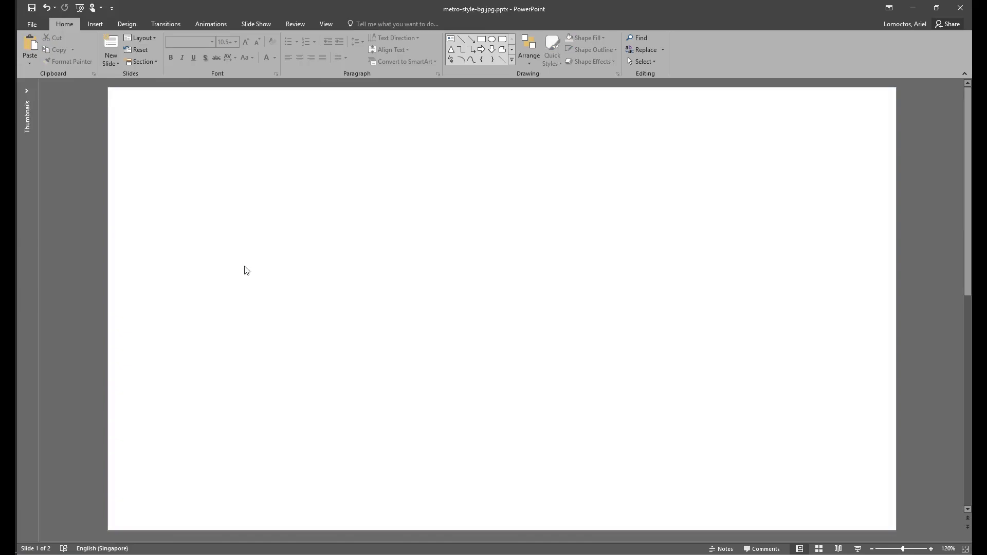
Give the blank slide's background a linear gradient fill and color its first stop dark teal
{"action": "right_click", "coordinate": [245, 268]}
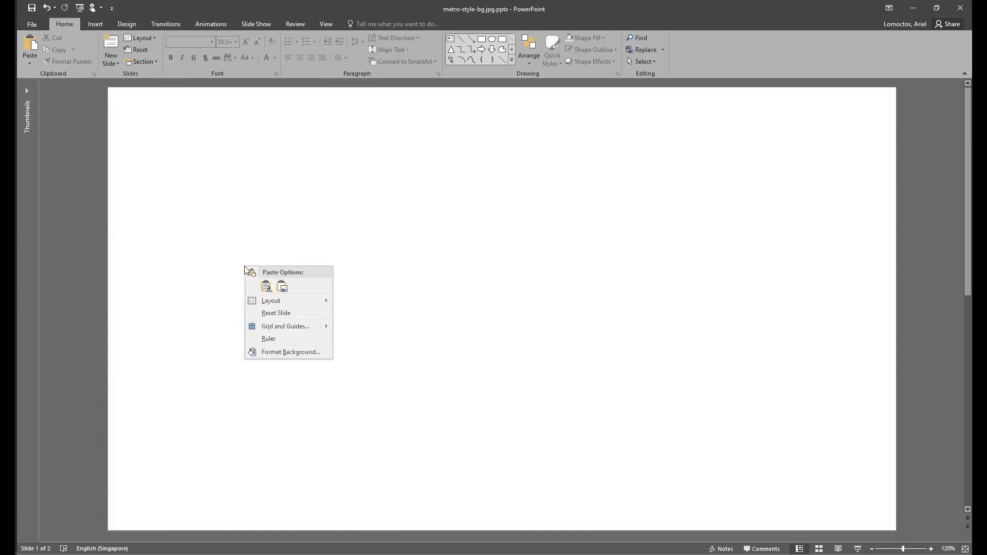
{"action": "left_click", "coordinate": [281, 352]}
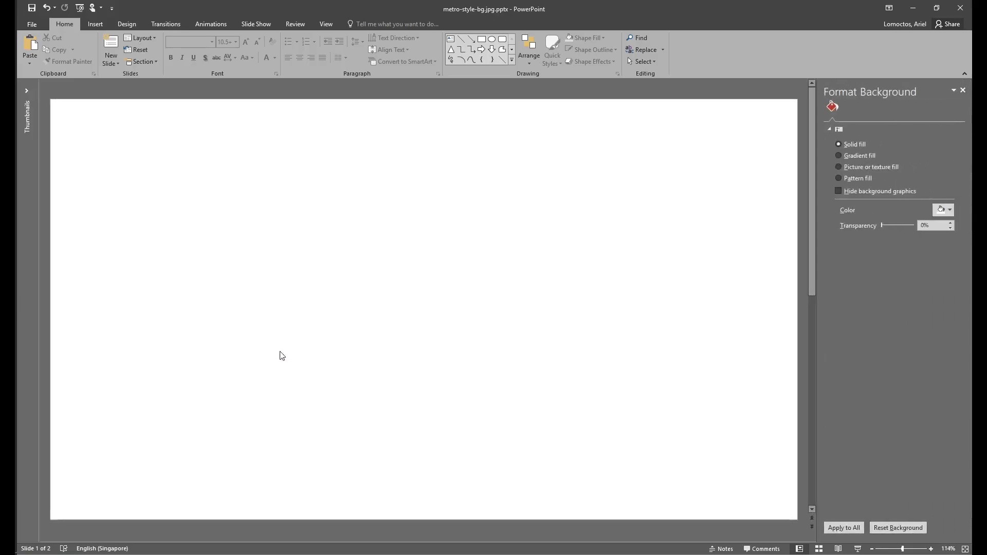
{"action": "left_click", "coordinate": [847, 156]}
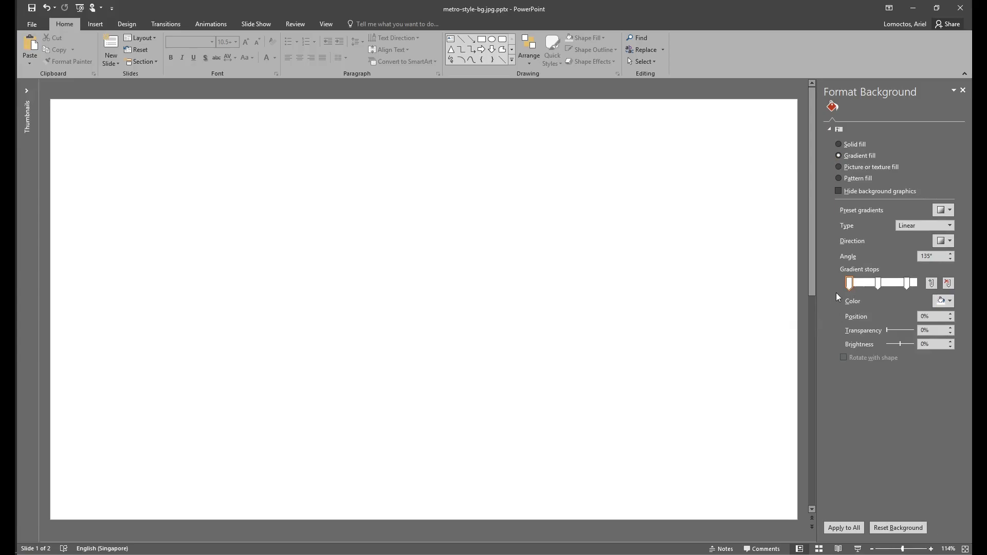
{"action": "left_click", "coordinate": [946, 301]}
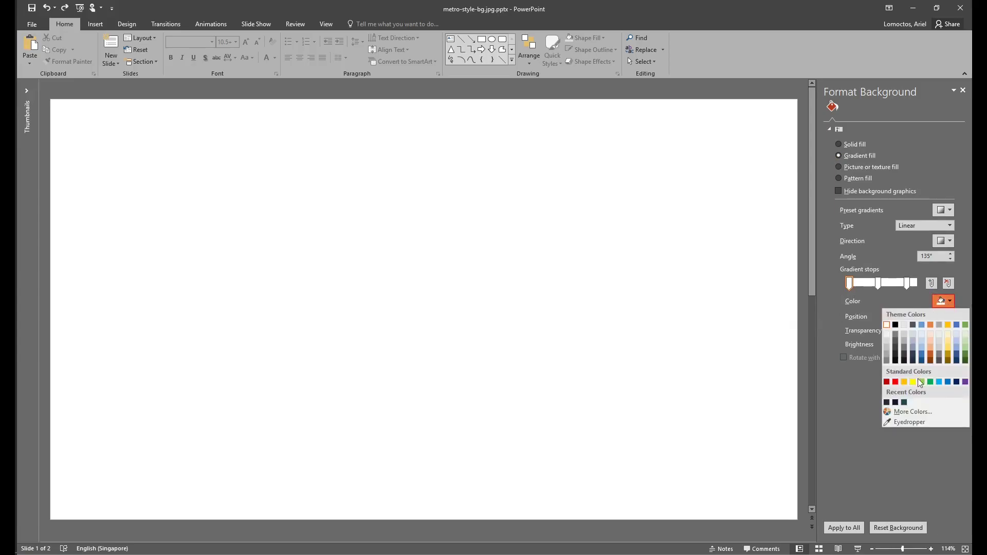
{"action": "left_click", "coordinate": [905, 403]}
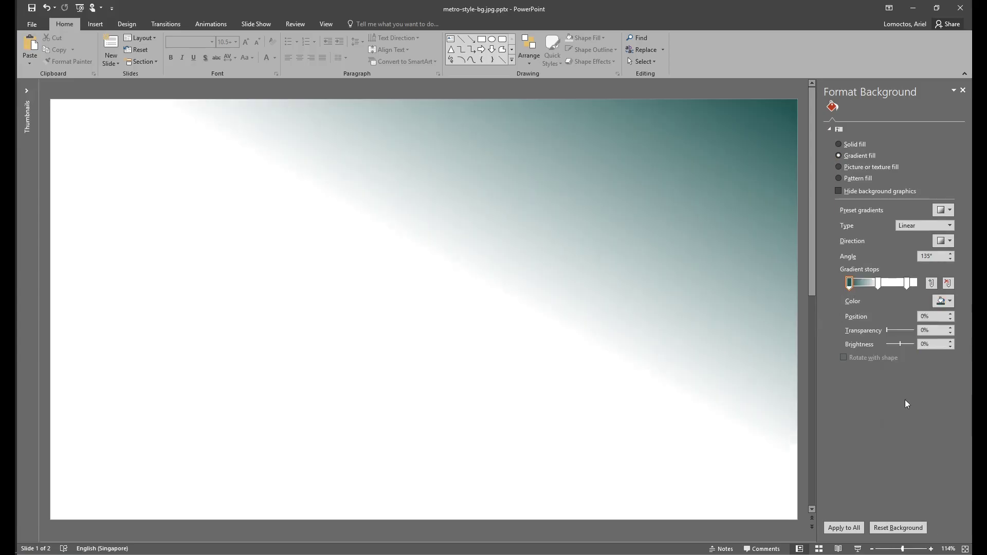
Color the background gradient's middle stop dark blue-gray and its last stop dark purple
{"action": "left_click", "coordinate": [878, 284]}
{"action": "left_click", "coordinate": [949, 304]}
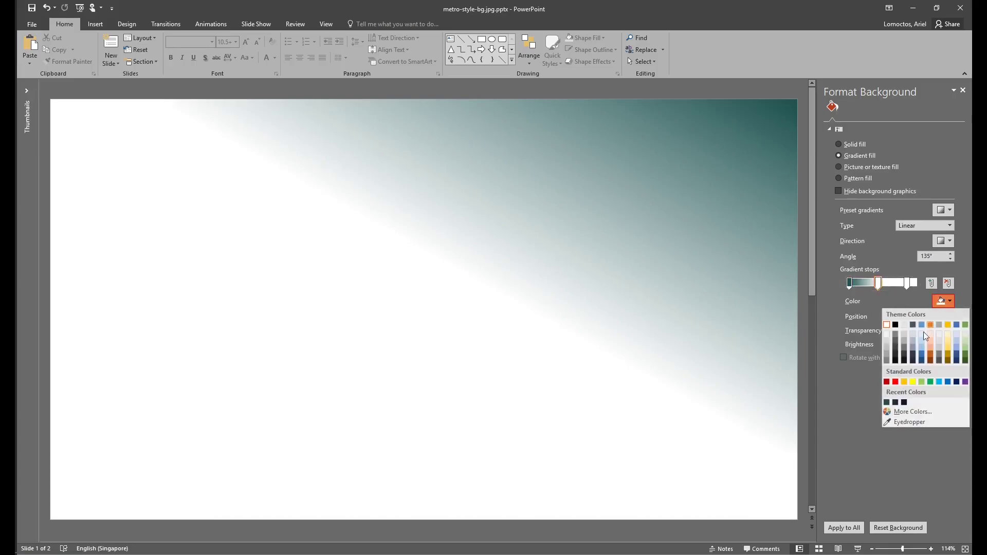
{"action": "left_click", "coordinate": [897, 403]}
{"action": "left_click", "coordinate": [907, 283]}
{"action": "left_click", "coordinate": [946, 301]}
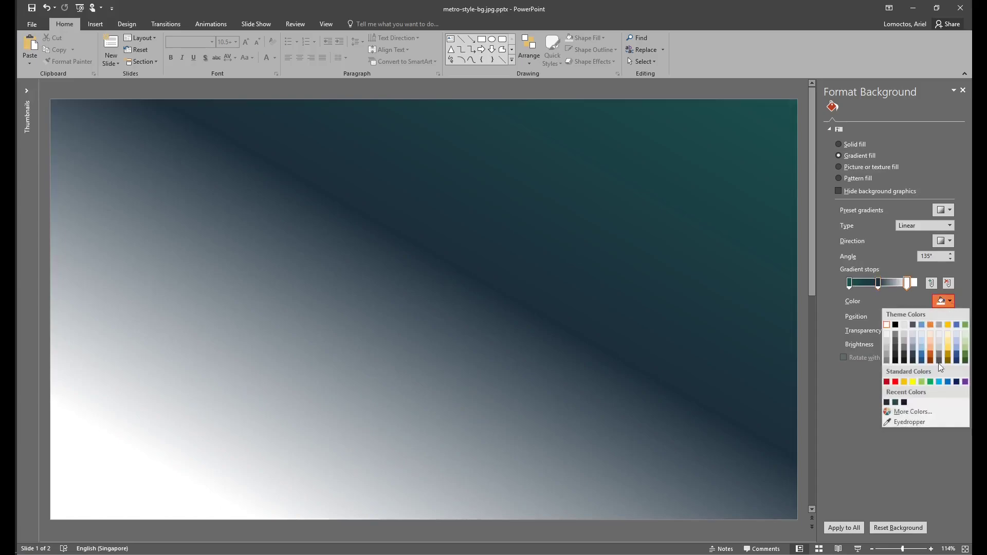
{"action": "left_click", "coordinate": [905, 403]}
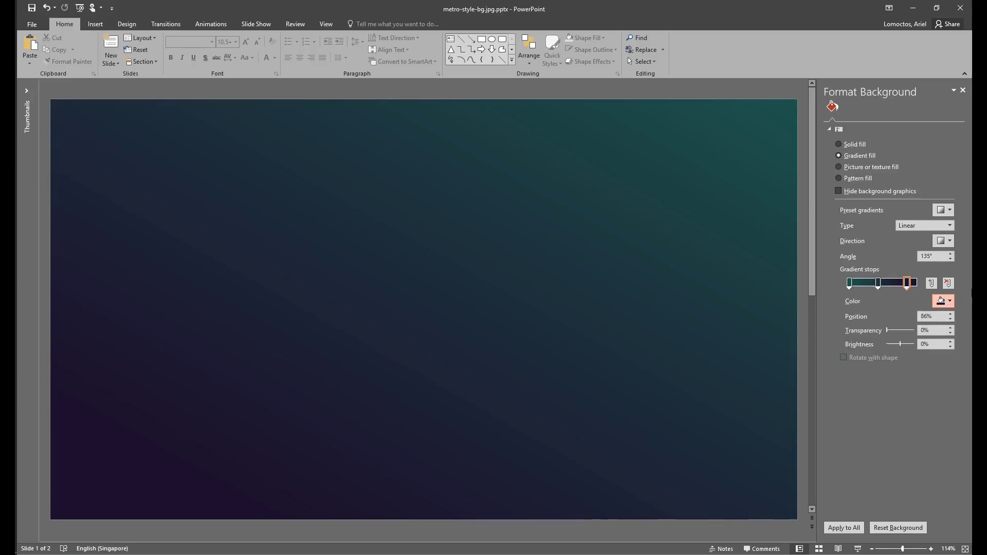
Shift the middle gradient stop slightly toward the dark purple end and close the background formatting
{"action": "left_click", "coordinate": [877, 284]}
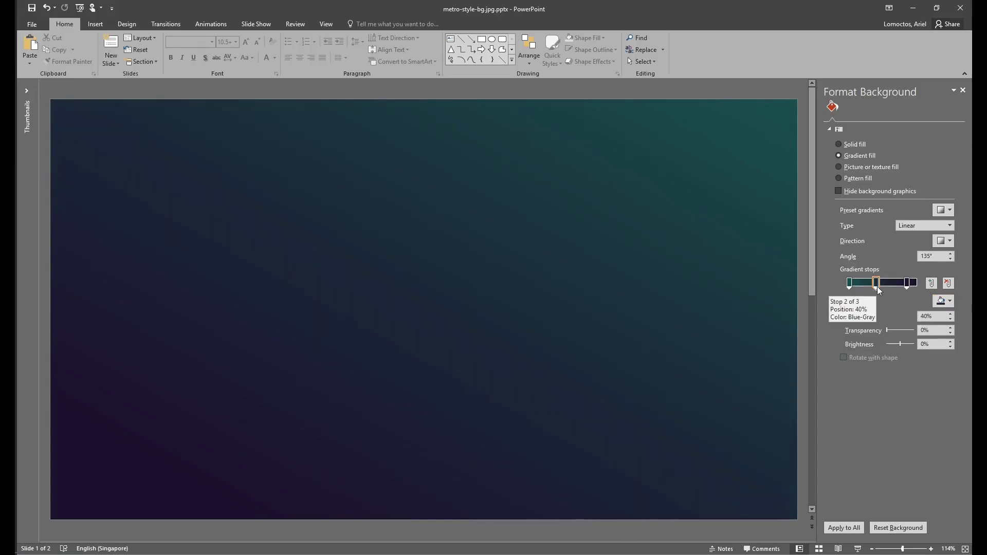
{"action": "mouse_move", "coordinate": [877, 286]}
{"action": "left_mouse_down"}
{"action": "mouse_move", "coordinate": [892, 286]}
{"action": "mouse_move", "coordinate": [870, 286]}
{"action": "mouse_move", "coordinate": [879, 286]}
{"action": "left_mouse_up"}
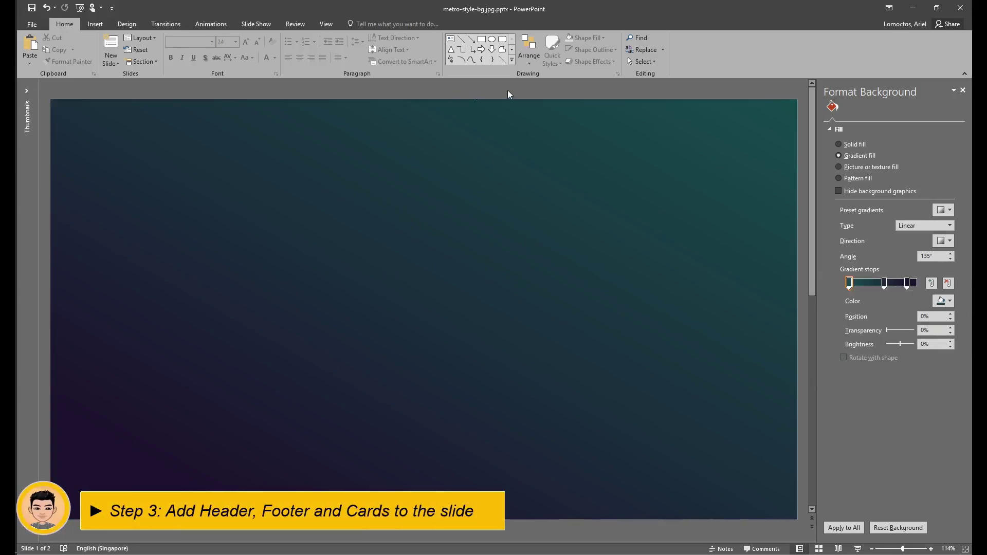
{"action": "left_click", "coordinate": [963, 90]}
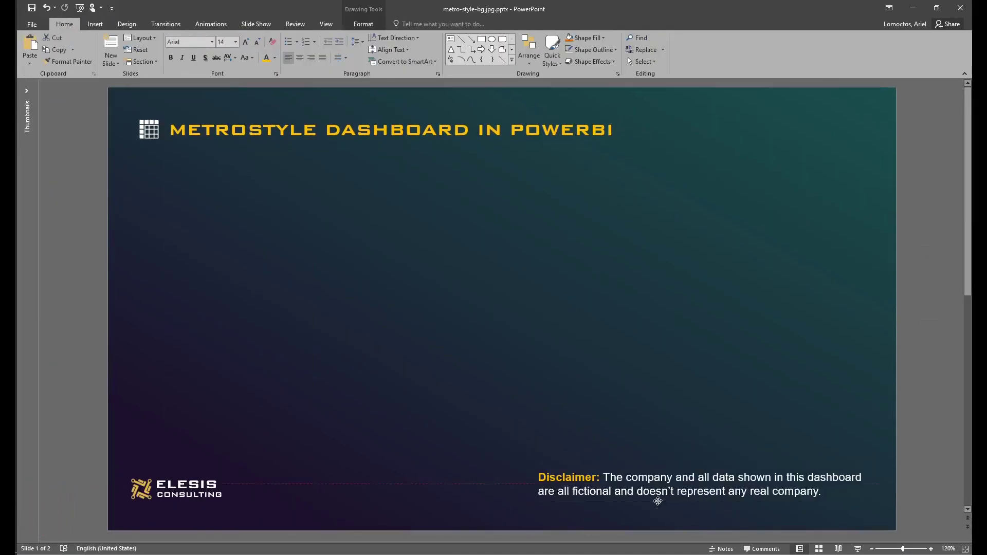
Draw a rectangle card about 12.7 cm wide and 4.4 cm high below the title, near the slide's left margin
{"action": "left_click", "coordinate": [666, 501]}
{"action": "left_click", "coordinate": [95, 24]}
{"action": "left_click", "coordinate": [192, 49]}
{"action": "left_click", "coordinate": [212, 88]}
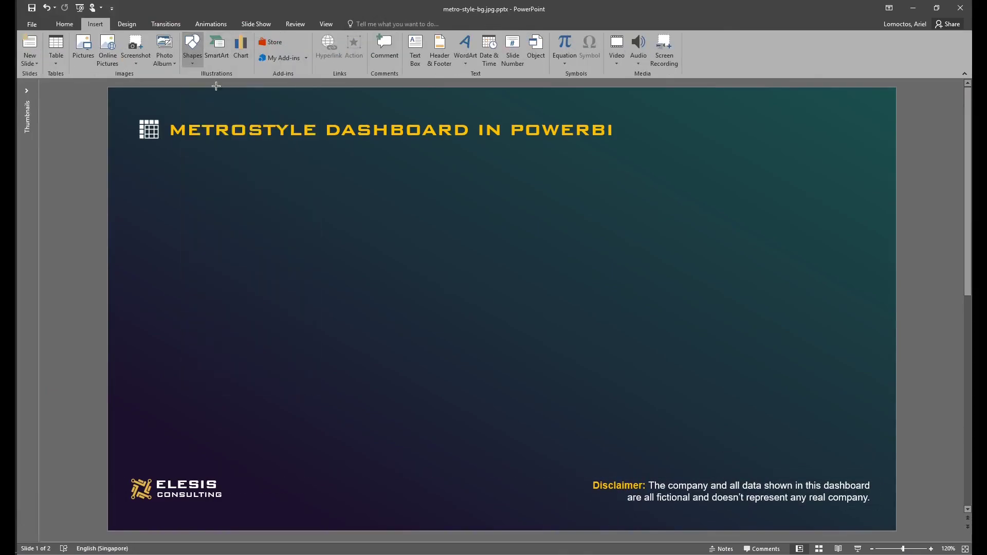
{"action": "mouse_move", "coordinate": [142, 186]}
{"action": "left_mouse_down"}
{"action": "mouse_move", "coordinate": [431, 299]}
{"action": "mouse_move", "coordinate": [436, 289]}
{"action": "left_mouse_up"}
{"action": "left_click_drag", "start_coordinate": [387, 256], "coordinate": [383, 262]}
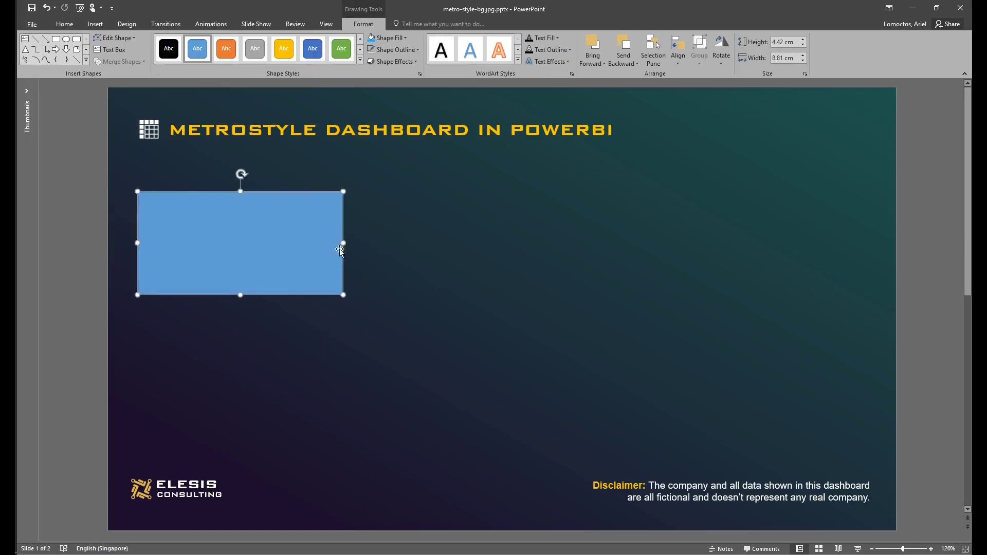
Narrow the first card to 10 cm and duplicate it into a two-row layout, making the two smaller upper cards 5 cm wide
{"action": "left_click_drag", "start_coordinate": [343, 242], "coordinate": [371, 242]}
{"action": "key", "text": "ctrl+v"}
{"action": "left_click_drag", "start_coordinate": [304, 250], "coordinate": [580, 339]}
{"action": "key", "text": "ctrl+v"}
{"action": "left_click", "coordinate": [780, 58]}
{"action": "type", "text": "5"}
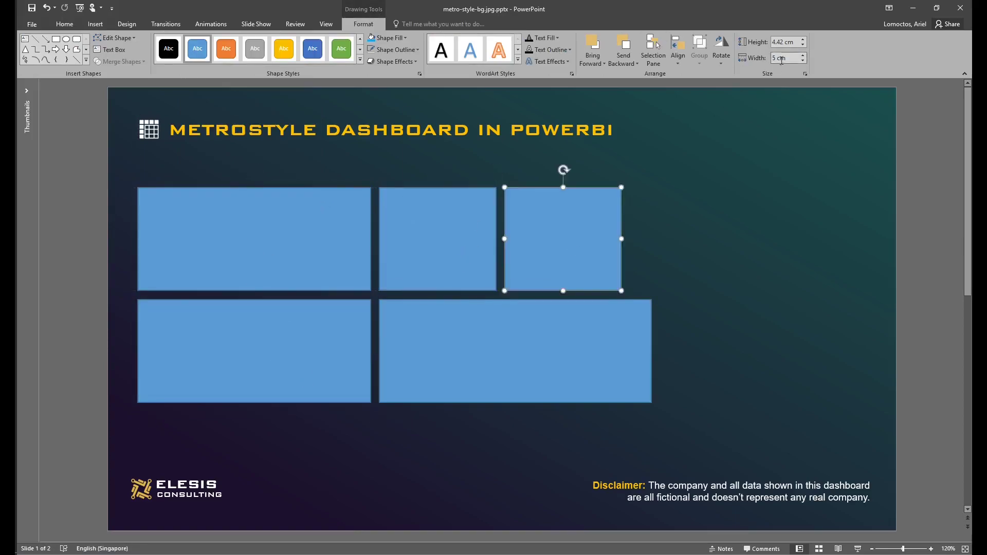
Add a duplicated card at the right end of both rows and widen the middle cards to fill the gaps
{"action": "left_click_drag", "start_coordinate": [549, 238], "coordinate": [674, 350]}
{"action": "key", "text": "ctrl+v"}
{"action": "left_click", "coordinate": [725, 265], "text": "shift"}
{"action": "left_click_drag", "start_coordinate": [747, 238], "coordinate": [844, 239]}
{"action": "left_click_drag", "start_coordinate": [621, 351], "coordinate": [661, 352]}
{"action": "left_click_drag", "start_coordinate": [496, 239], "coordinate": [520, 238]}
{"action": "left_click", "coordinate": [780, 58]}
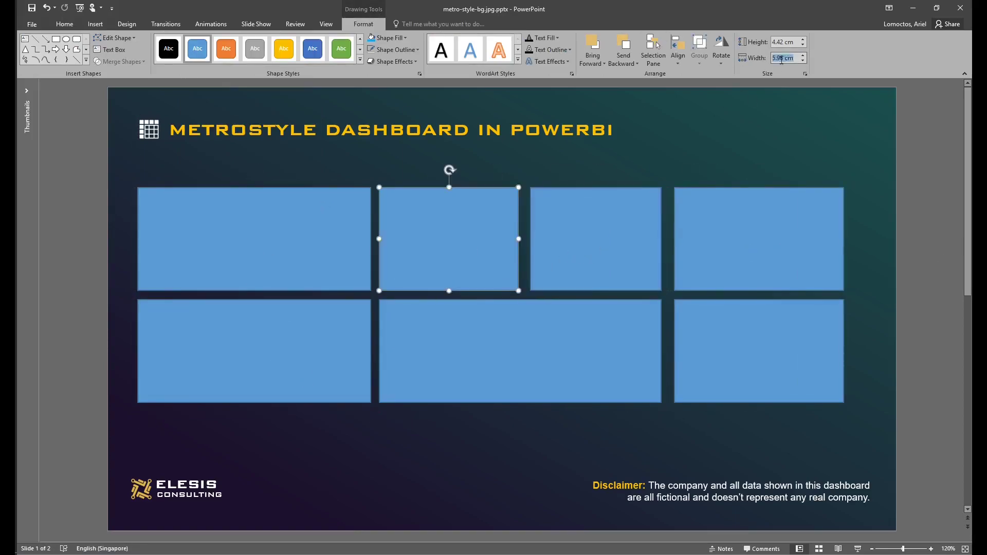
Increase the height of both card rows, making the upper cards about 5.2 cm high and extending the lower ones downward
{"action": "left_click", "coordinate": [736, 242]}
{"action": "key", "text": "ctrl+a"}
{"action": "left_click_drag", "start_coordinate": [759, 403], "coordinate": [760, 434]}
{"action": "left_click_drag", "start_coordinate": [760, 187], "coordinate": [758, 169]}
Remove the shape outline from all seven cards
{"action": "key", "text": "ctrl+a"}
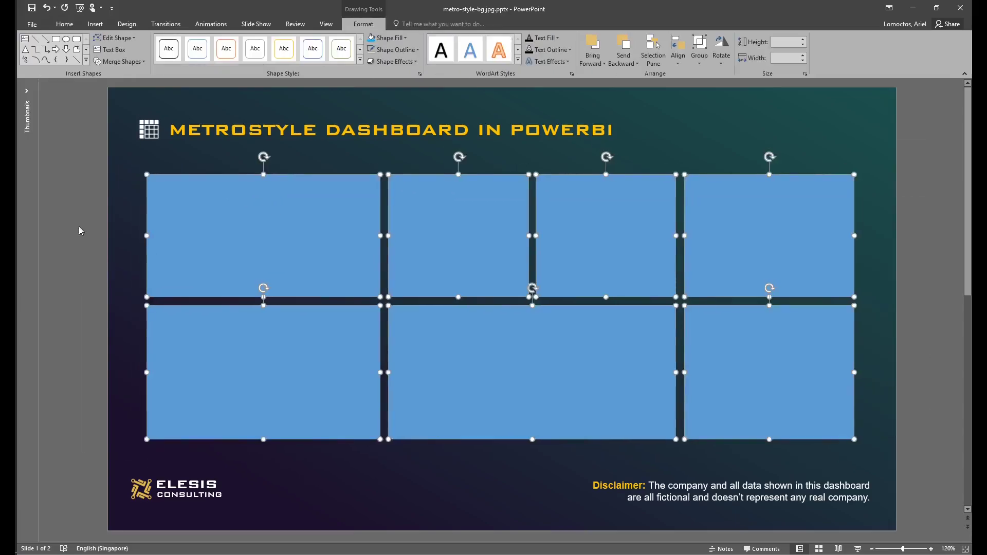
{"action": "left_click", "coordinate": [393, 49]}
{"action": "left_click", "coordinate": [392, 148]}
Fill the lower cards crimson, purple and crimson, and the three smaller upper cards teal, orange and green
{"action": "left_click", "coordinate": [759, 360]}
{"action": "left_click", "coordinate": [389, 37]}
{"action": "left_click", "coordinate": [414, 139]}
{"action": "left_click", "coordinate": [532, 371]}
{"action": "left_click", "coordinate": [390, 38]}
{"action": "left_click", "coordinate": [406, 138]}
{"action": "left_click", "coordinate": [264, 371]}
{"action": "left_click", "coordinate": [390, 37]}
{"action": "left_click", "coordinate": [414, 138]}
{"action": "left_click", "coordinate": [768, 236]}
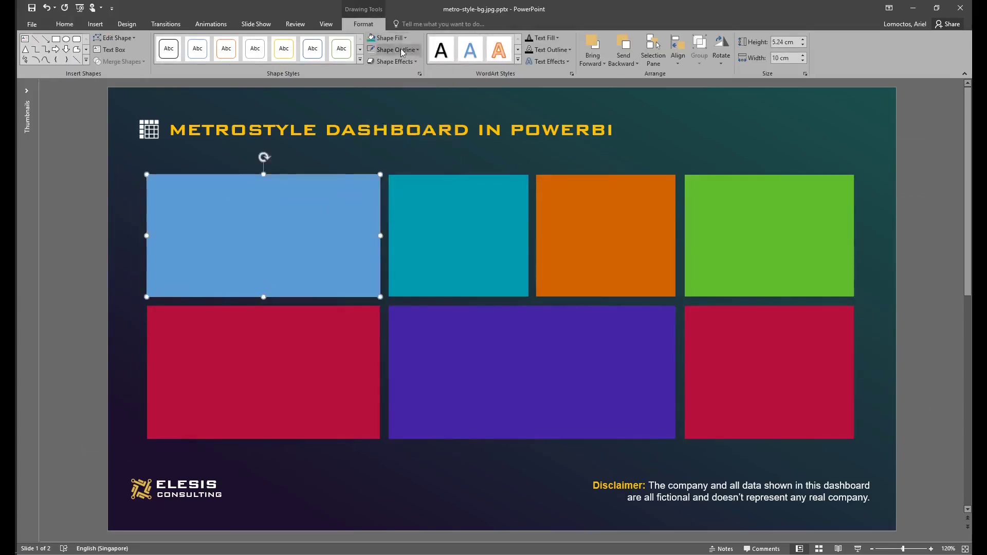
Fill the upper-left card bright blue and give the cards gradient fills that darken toward the bottom
{"action": "left_click", "coordinate": [388, 41]}
{"action": "left_click", "coordinate": [492, 375]}
{"action": "left_click", "coordinate": [493, 375]}
{"action": "left_click", "coordinate": [758, 334]}
{"action": "left_click", "coordinate": [492, 375]}
Apply a shadow effect to all seven cards
{"action": "key", "text": "ctrl+a"}
{"action": "left_click", "coordinate": [396, 61]}
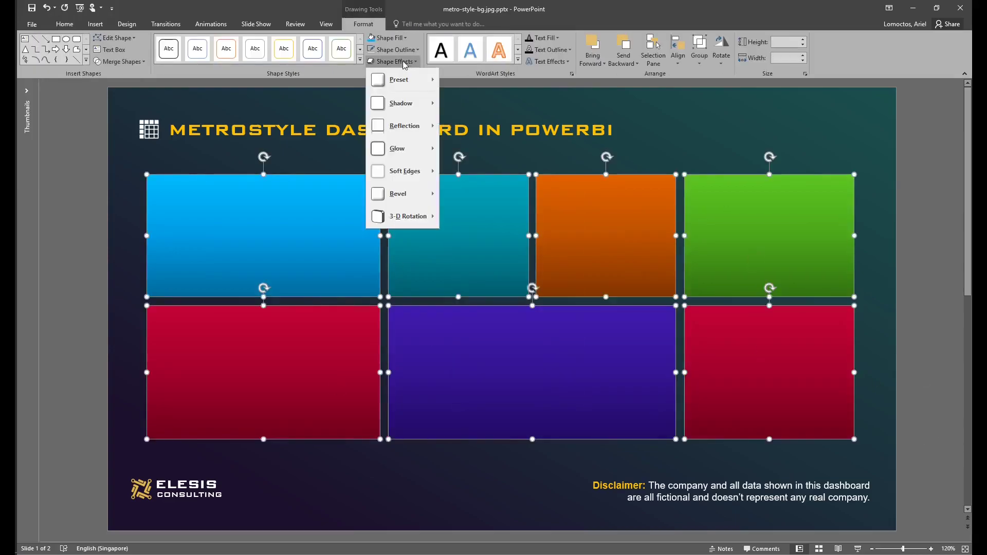
{"action": "left_click", "coordinate": [517, 237]}
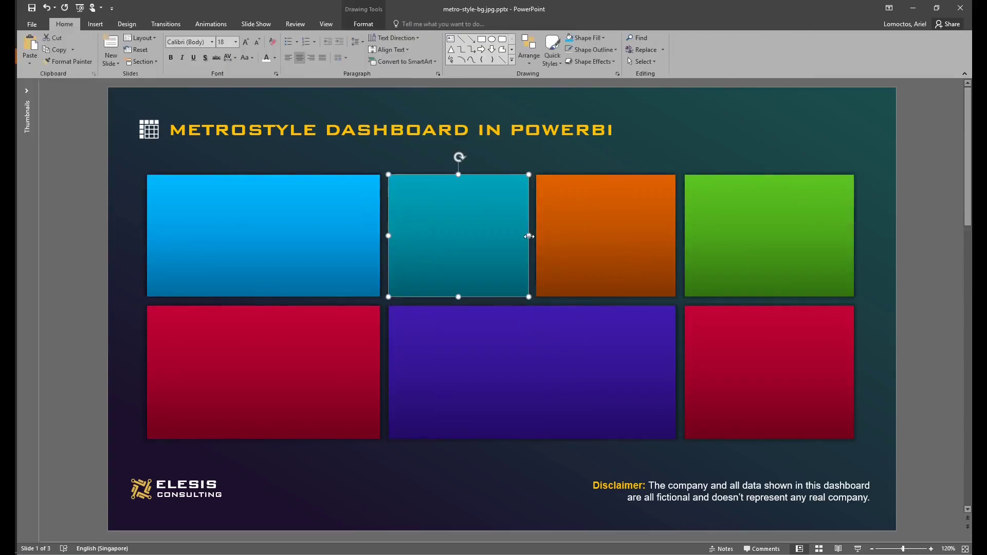
Paste the sample 25% text onto the teal card and try resizing the teal and purple cards, undoing both resizes
{"action": "left_click_drag", "start_coordinate": [529, 236], "coordinate": [624, 251]}
{"action": "key", "text": "ctrl+z"}
{"action": "key", "text": "ctrl+v"}
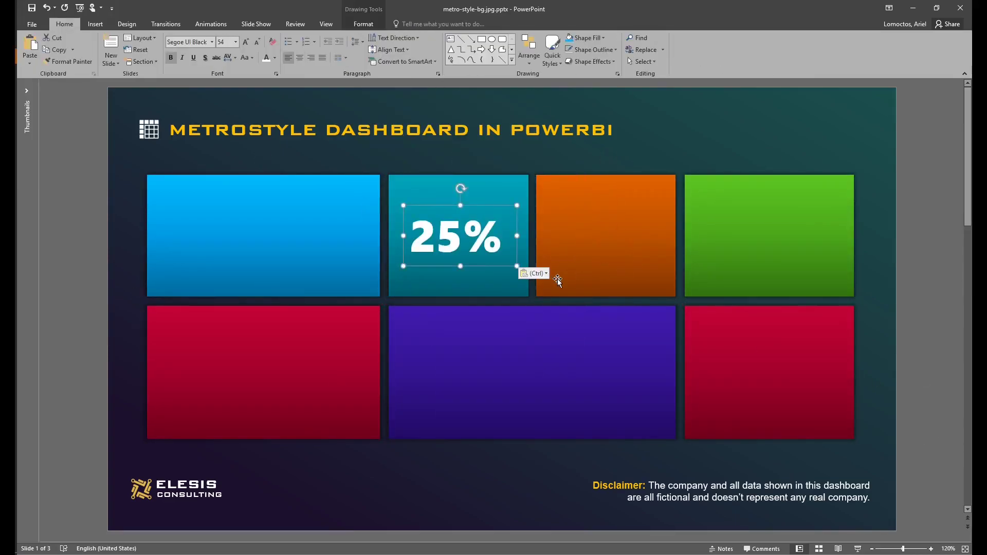
{"action": "left_click", "coordinate": [578, 392]}
{"action": "mouse_move", "coordinate": [675, 372]}
{"action": "left_mouse_down"}
{"action": "mouse_move", "coordinate": [649, 370]}
{"action": "mouse_move", "coordinate": [656, 373]}
{"action": "left_mouse_up"}
{"action": "key", "text": "ctrl+z"}
{"action": "key", "text": "Escape"}
Paste the sample Produce sales line chart picture and centre it on the purple card
{"action": "key", "text": "ctrl+v"}
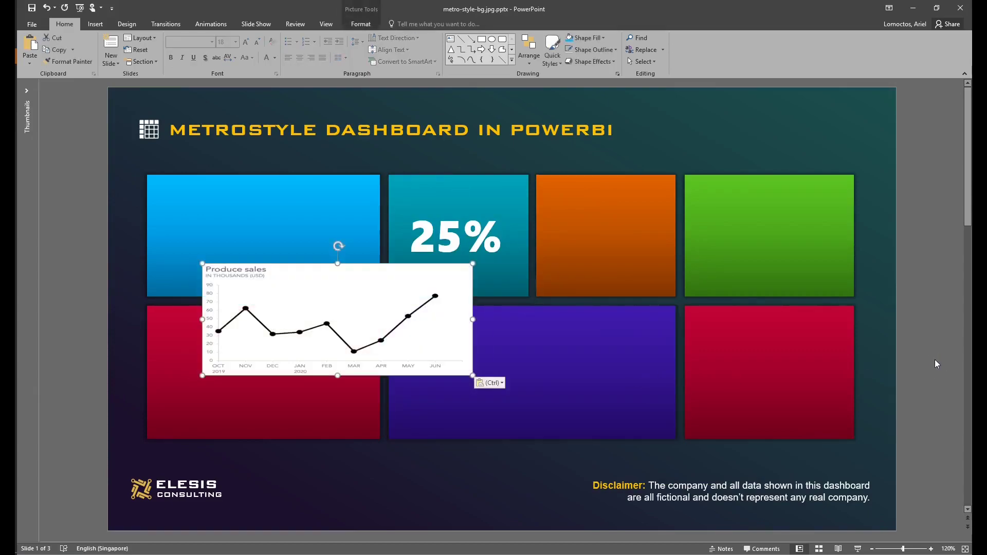
{"action": "left_click_drag", "start_coordinate": [302, 349], "coordinate": [503, 402]}
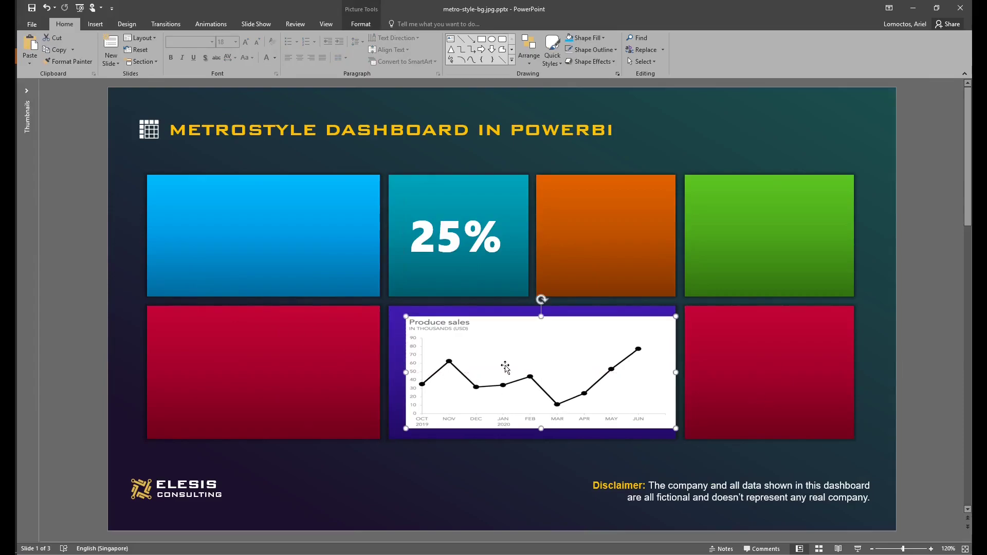
{"action": "left_click_drag", "start_coordinate": [502, 365], "coordinate": [500, 366]}
{"action": "left_click", "coordinate": [929, 372]}
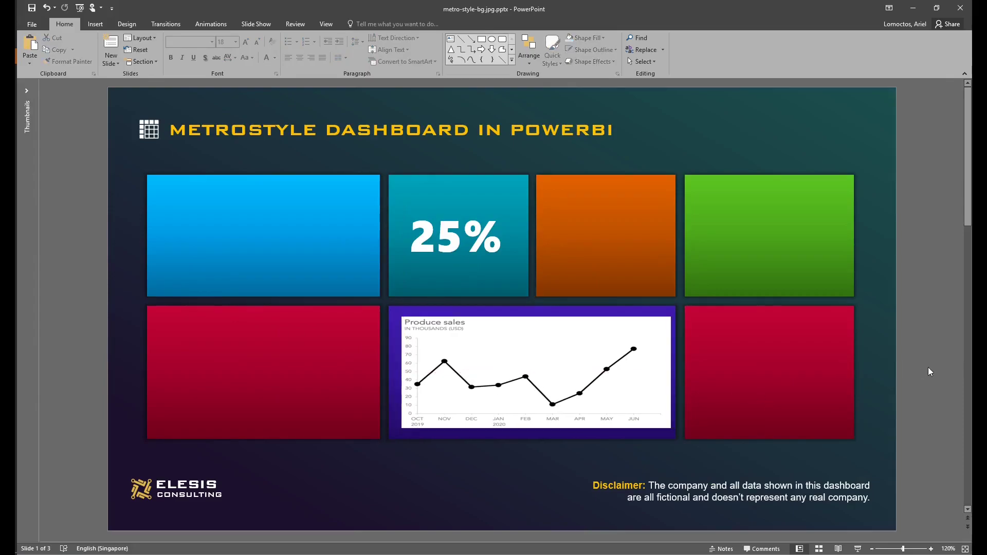
Delete the sample 25% text and the line chart picture from the cards
{"action": "left_click", "coordinate": [481, 341]}
{"action": "left_click", "coordinate": [456, 254], "text": "shift"}
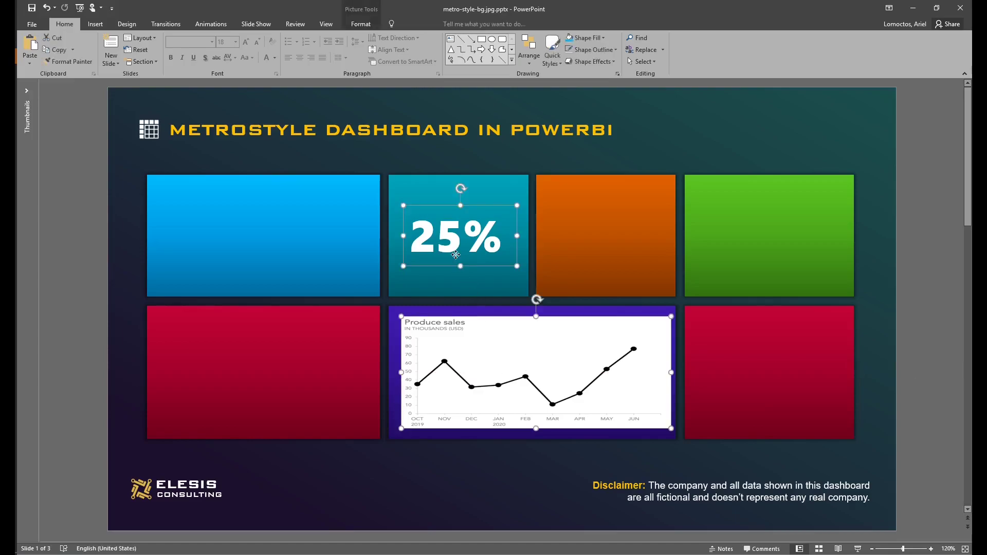
{"action": "key", "text": "Delete"}
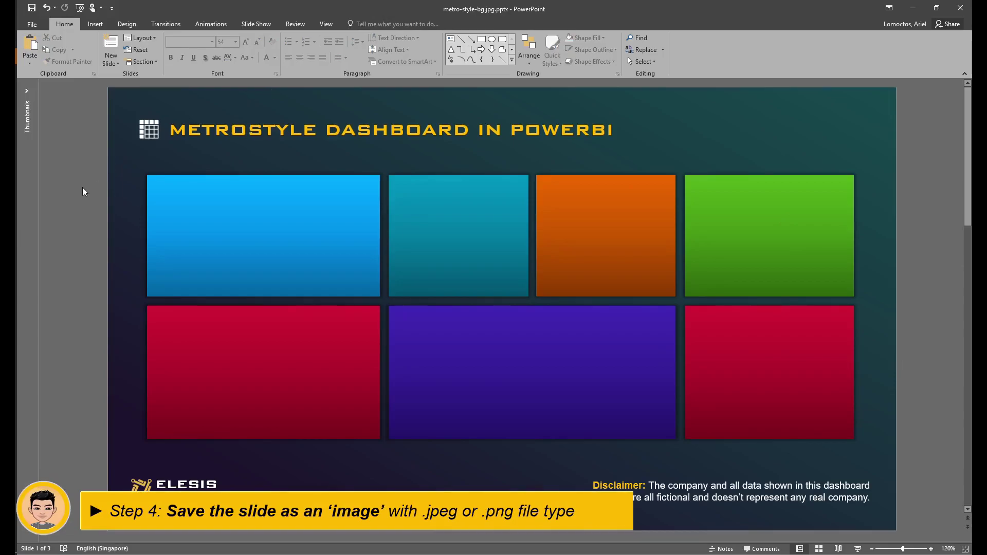
Save only the current slide as the JPEG image metro-style-bg.jpg in the icons folder on the Desktop
{"action": "key", "text": "F12"}
{"action": "left_click", "coordinate": [220, 176]}
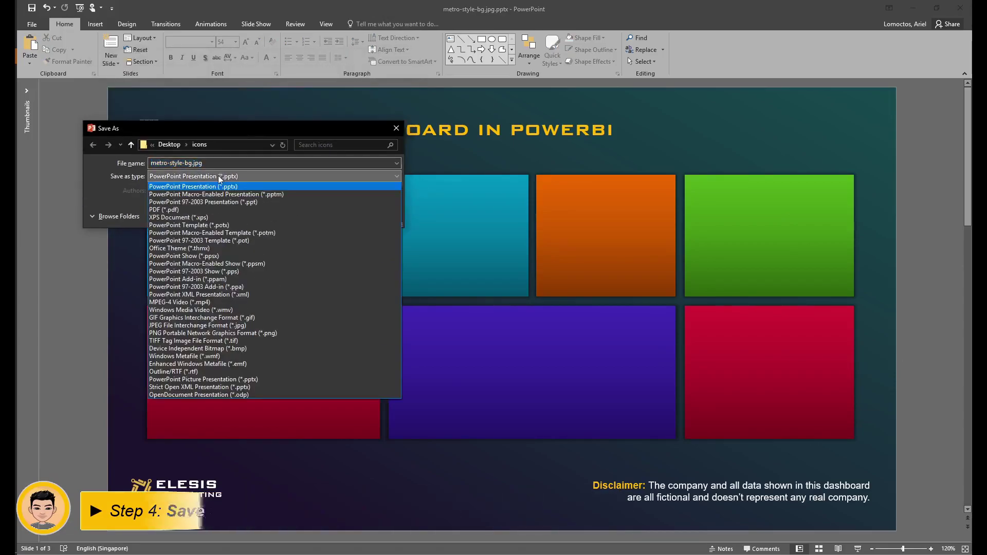
{"action": "left_click", "coordinate": [216, 326]}
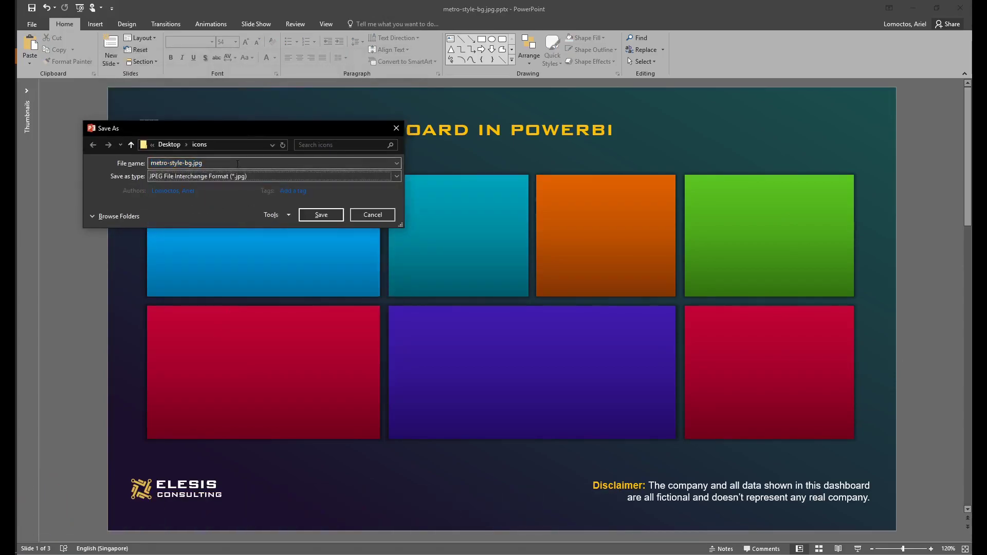
{"action": "left_click", "coordinate": [320, 215]}
{"action": "left_click", "coordinate": [505, 283]}
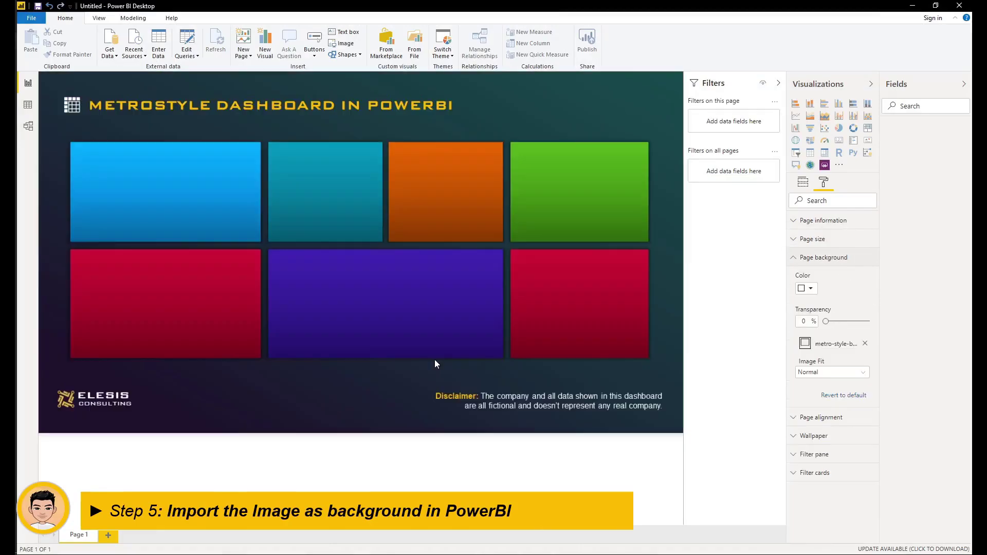
In Power BI Desktop, collapse the side panes and rename the report page Metrostyle Dashboard
{"action": "left_click", "coordinate": [872, 84]}
{"action": "left_click", "coordinate": [855, 82]}
{"action": "left_click", "coordinate": [963, 84]}
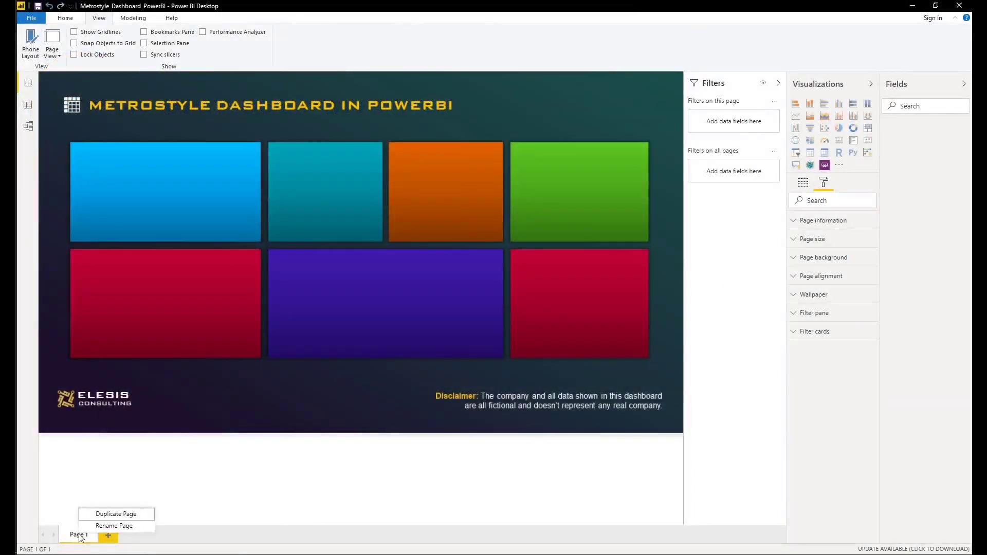
{"action": "left_click", "coordinate": [103, 522]}
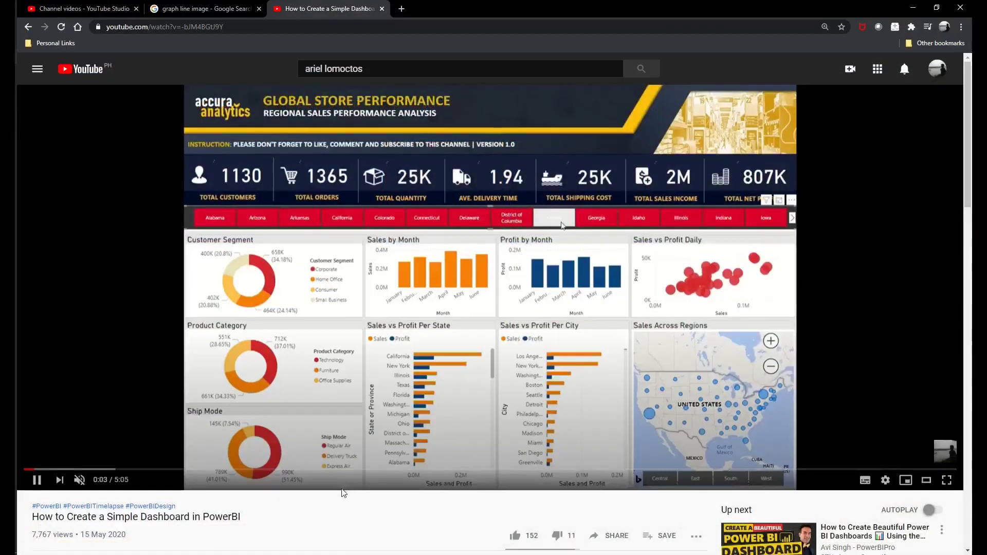
On the YouTube page of How to Create a Simple Dashboard in PowerBI, expand and read the video description
{"action": "scroll", "coordinate": [341, 491], "scroll_direction": "down", "scroll_amount": 6}
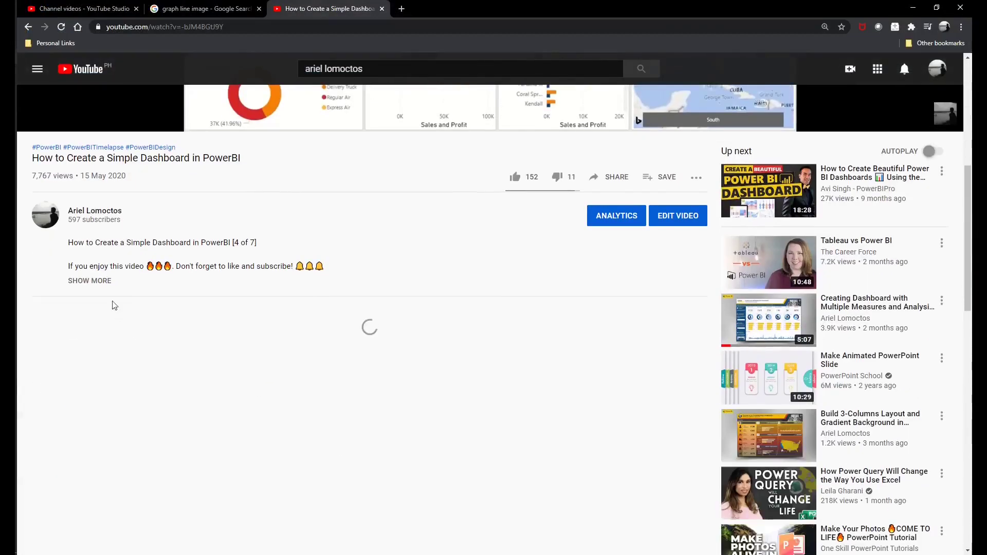
{"action": "left_click", "coordinate": [98, 282]}
{"action": "scroll", "coordinate": [309, 293], "scroll_direction": "down", "scroll_amount": 3}
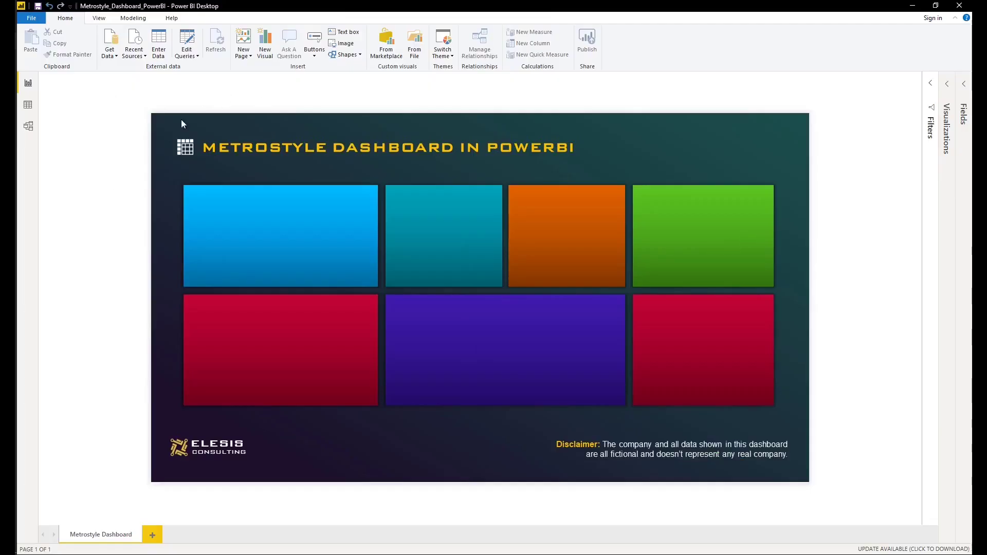
In Power BI Desktop, connect to the Excel workbook Global_Superstore_Elesis_consulting.xlsx
{"action": "left_click", "coordinate": [104, 55]}
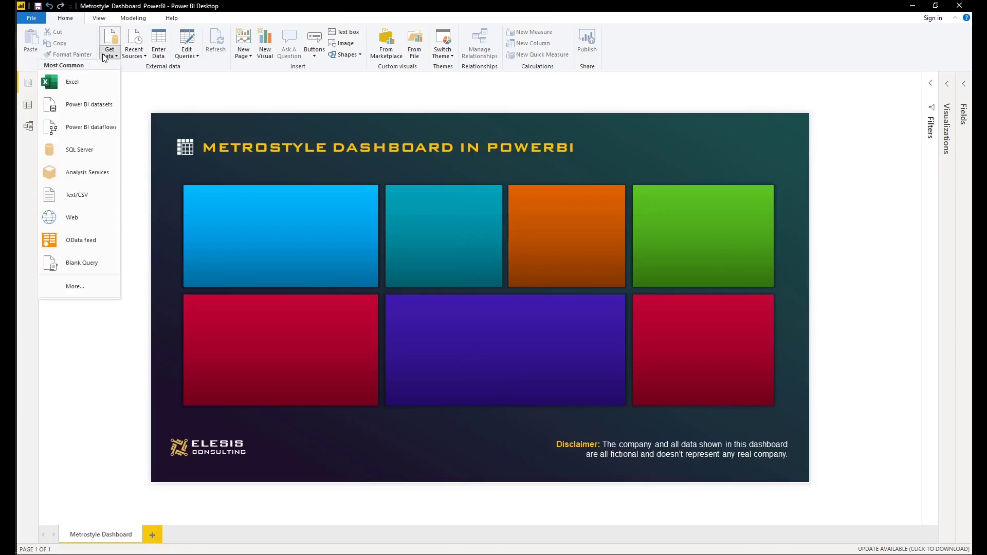
{"action": "left_click", "coordinate": [95, 86]}
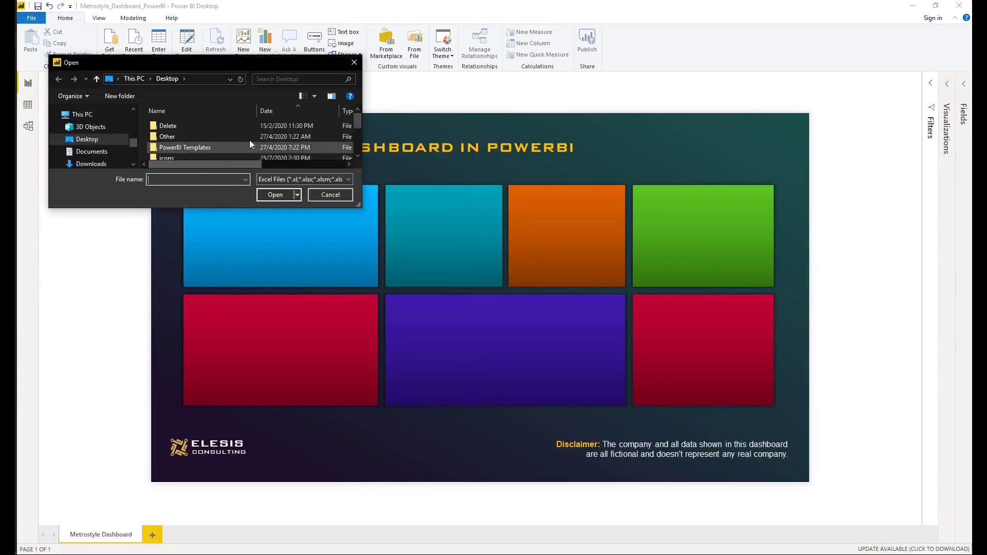
{"action": "scroll", "coordinate": [246, 138], "scroll_direction": "down", "scroll_amount": 1}
{"action": "scroll", "coordinate": [244, 136], "scroll_direction": "down", "scroll_amount": 1}
{"action": "double_click", "coordinate": [224, 157]}
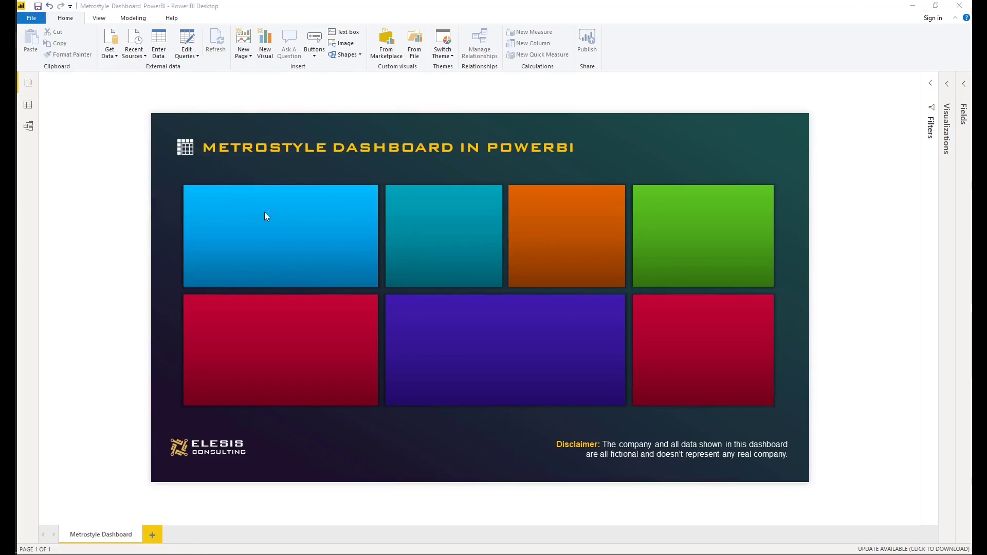
Select the tables tblOrders, tblPeople and tblReturns from the workbook and load them into the report
{"action": "left_click", "coordinate": [300, 183]}
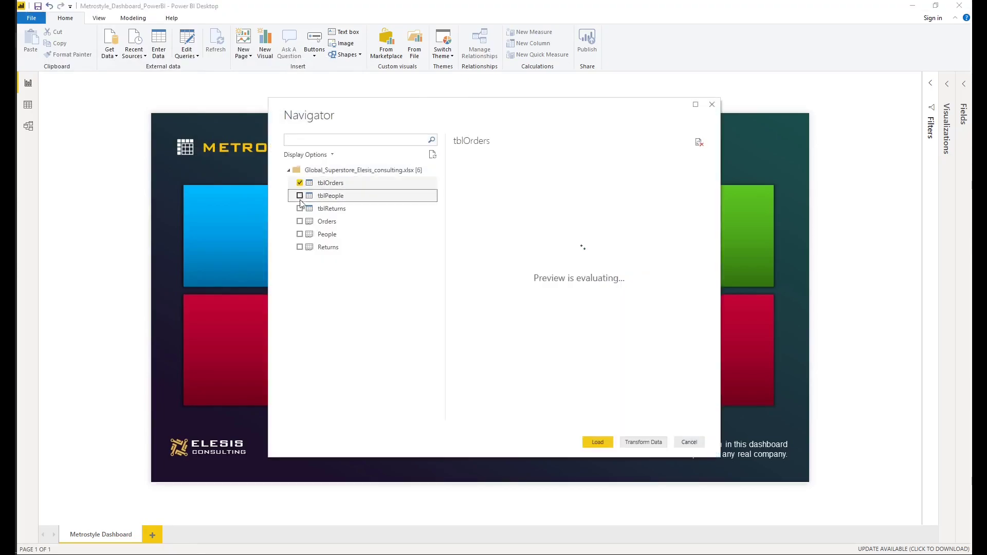
{"action": "left_click", "coordinate": [300, 196]}
{"action": "left_click", "coordinate": [300, 209]}
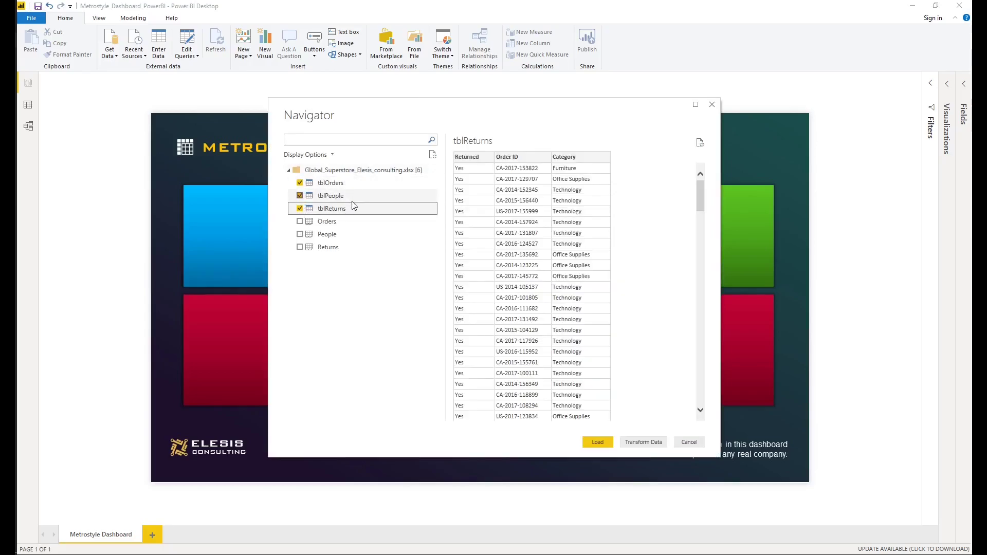
{"action": "left_click", "coordinate": [592, 442]}
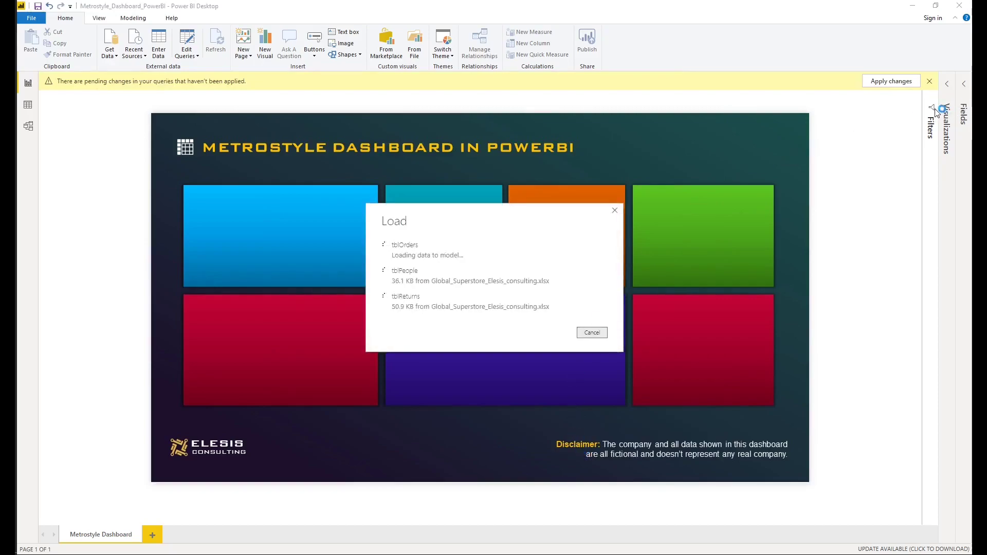
Show the field list and expand the tblReturns, tblPeople and tblOrders tables
{"action": "left_click", "coordinate": [964, 90]}
{"action": "left_click", "coordinate": [885, 154]}
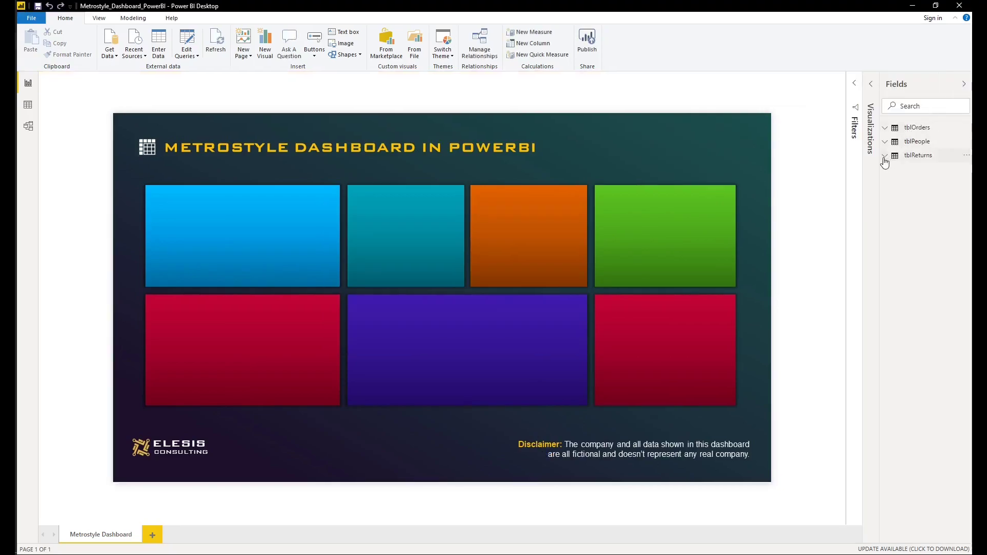
{"action": "left_click", "coordinate": [885, 140]}
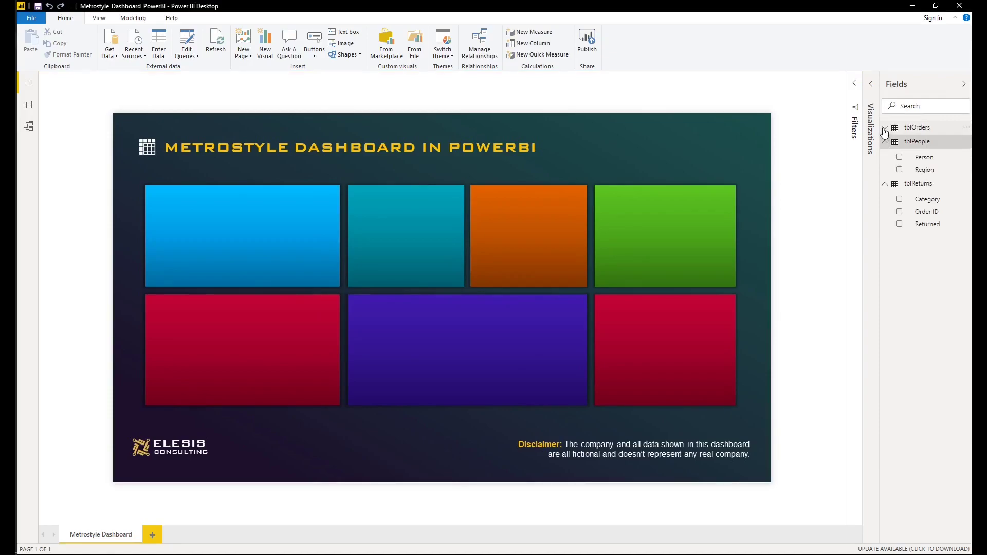
{"action": "left_click", "coordinate": [884, 128]}
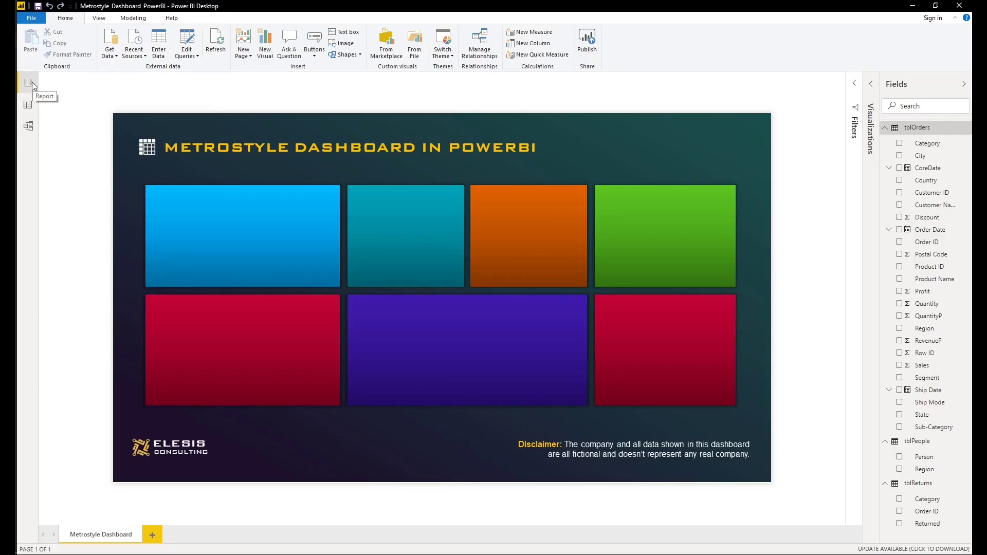
Arrange the model diagram with tblOrders above and between tblReturns and tblPeople, and relate tblReturns to tblOrders through Order ID
{"action": "left_click", "coordinate": [29, 127]}
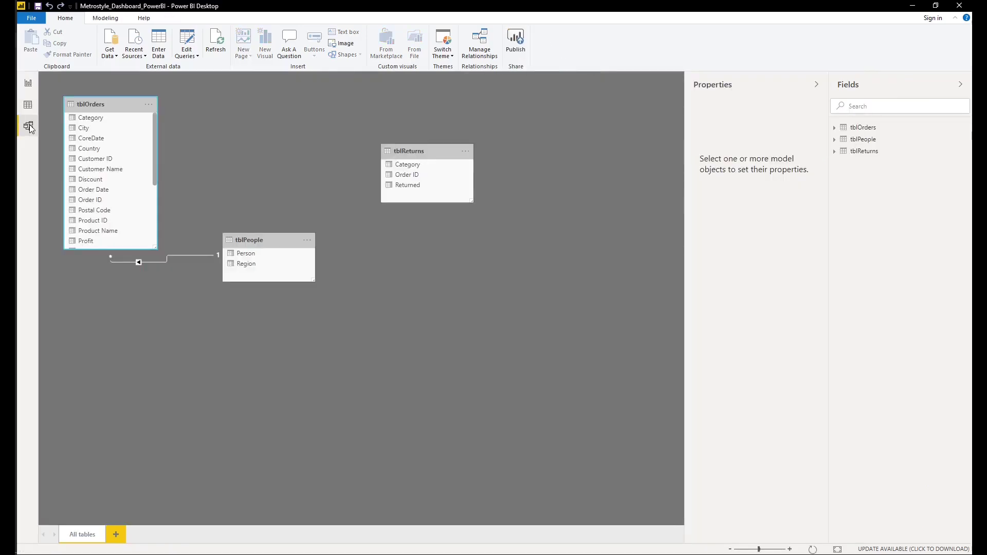
{"action": "left_click_drag", "start_coordinate": [254, 240], "coordinate": [319, 290]}
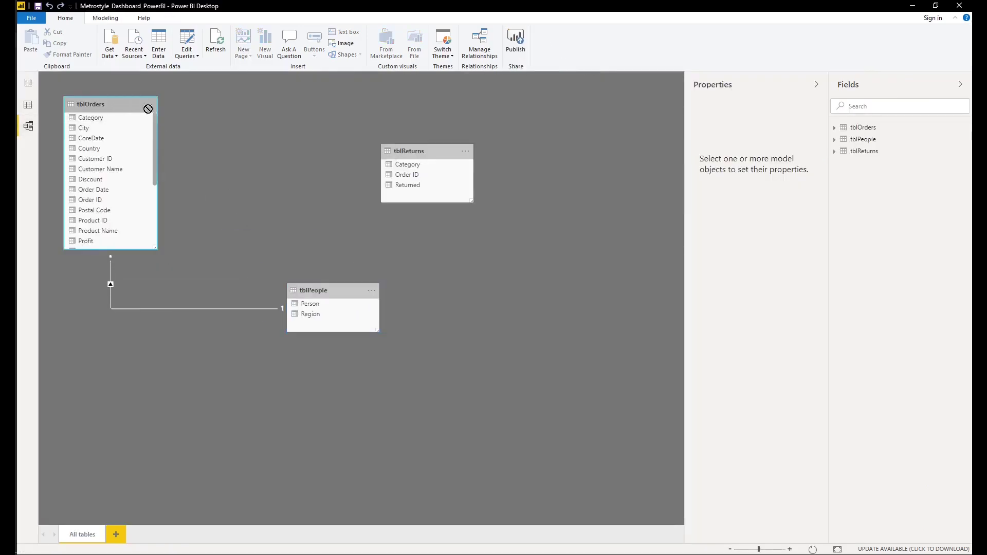
{"action": "left_click_drag", "start_coordinate": [148, 109], "coordinate": [340, 117]}
{"action": "left_click_drag", "start_coordinate": [373, 287], "coordinate": [514, 277]}
{"action": "left_click_drag", "start_coordinate": [442, 155], "coordinate": [187, 281]}
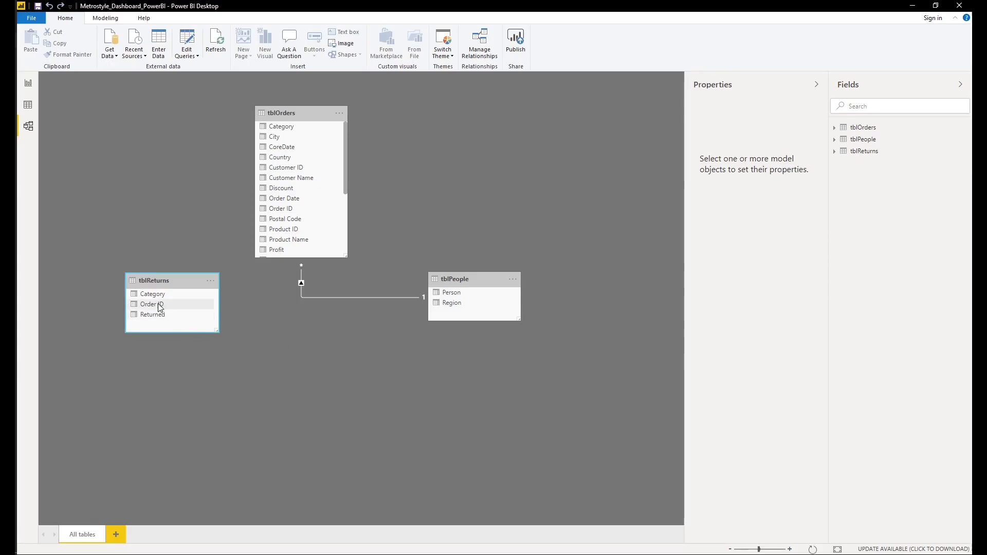
{"action": "left_click_drag", "start_coordinate": [154, 304], "coordinate": [299, 208]}
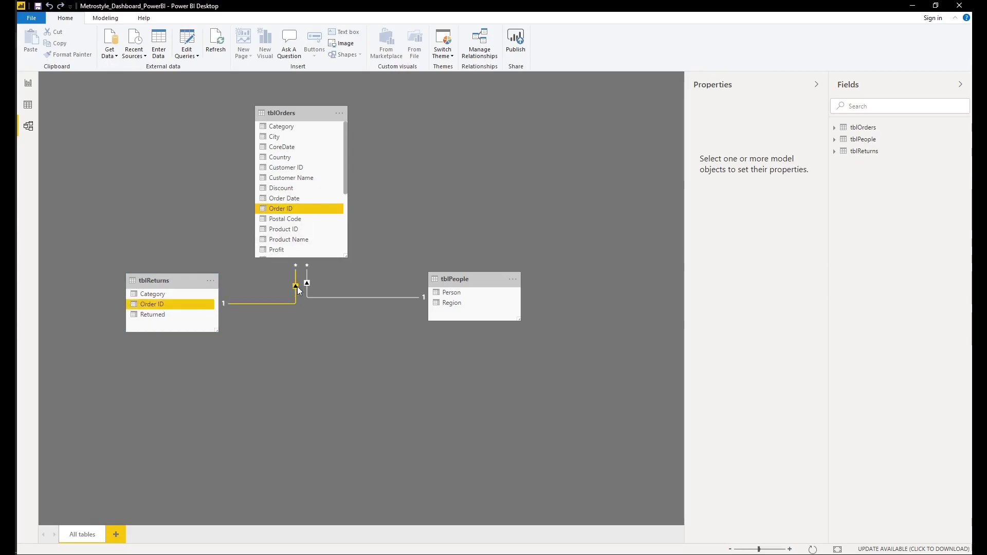
{"action": "scroll", "coordinate": [309, 165], "scroll_direction": "down", "scroll_amount": 3}
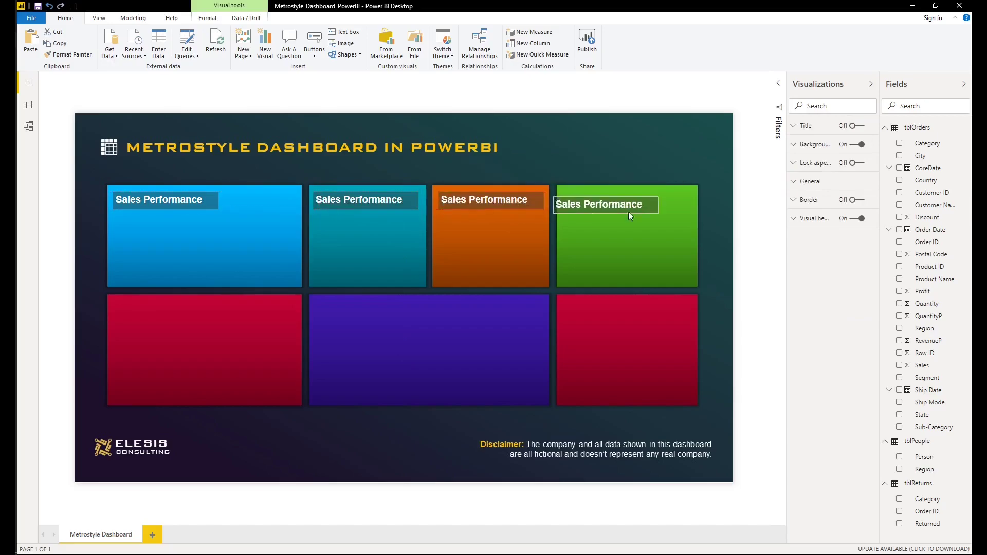
Copy the Sales Performance title onto the remaining cards and retitle them Total Customer, Total Products, Total Sales, Profit Performance, Sales vs Profit Performance Trend and Total Profit
{"action": "left_click_drag", "start_coordinate": [630, 216], "coordinate": [640, 211]}
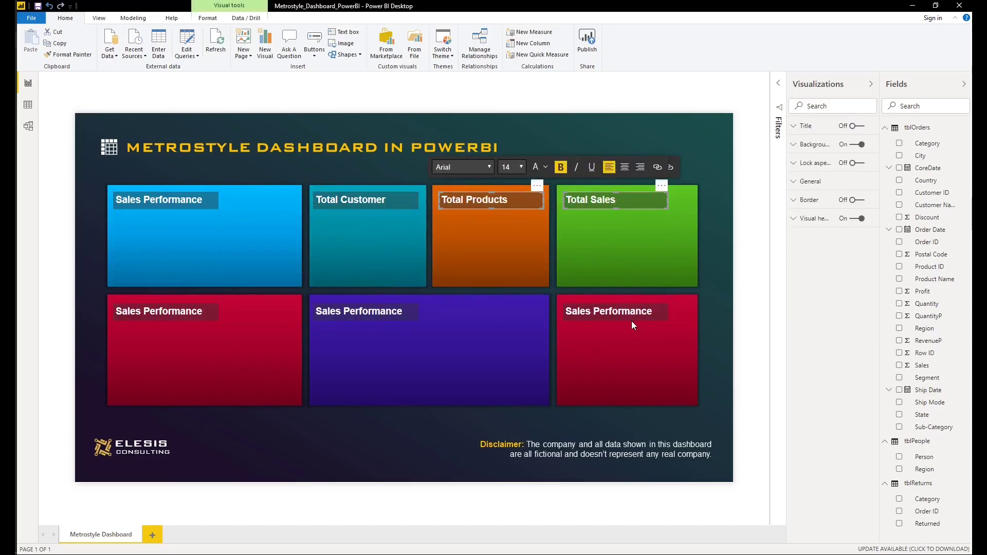
{"action": "left_click", "coordinate": [652, 314]}
{"action": "left_click_drag", "start_coordinate": [115, 312], "coordinate": [210, 310]}
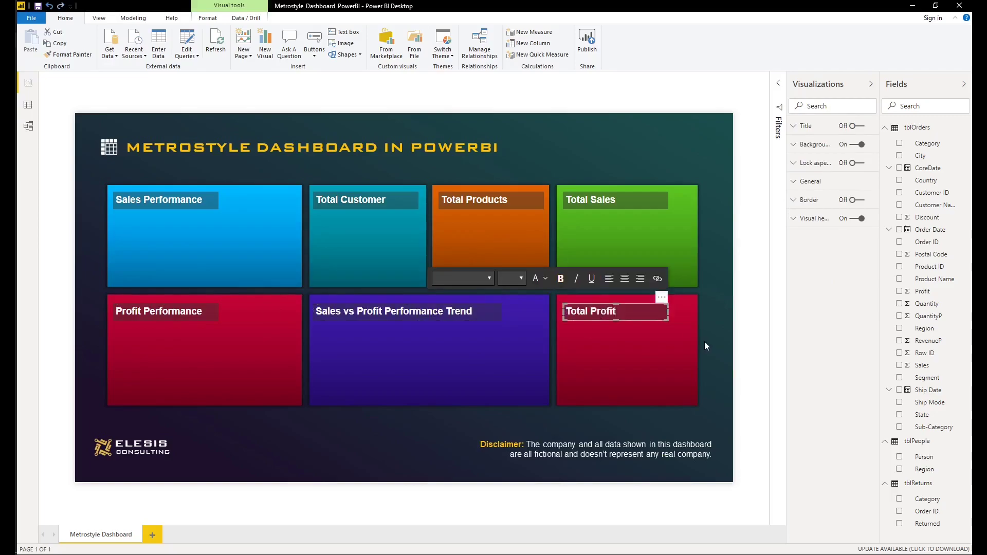
{"action": "left_click", "coordinate": [715, 359]}
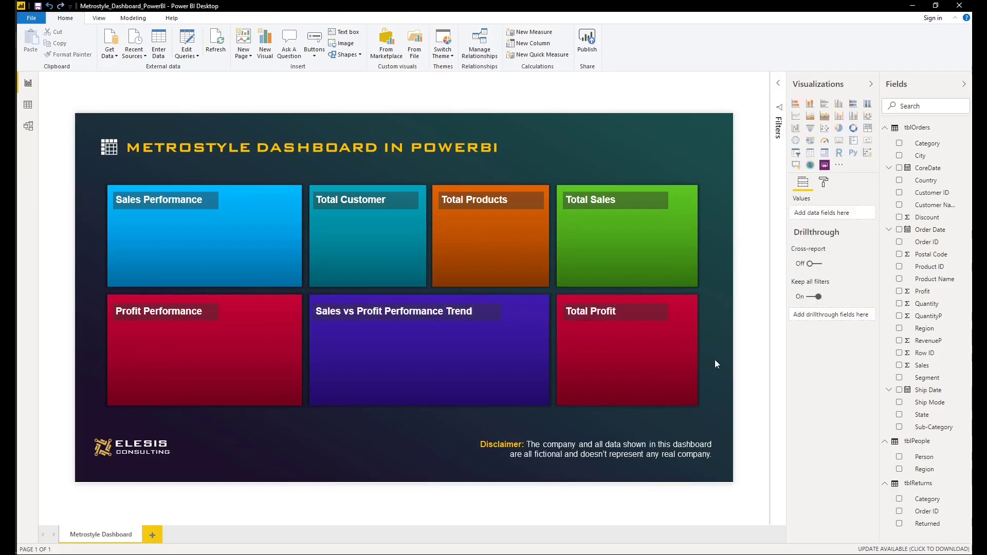
Narrow the title boxes of Total Customer, Total Products, Sales vs Profit Performance Trend, Total Profit and Total Sales to fit their text
{"action": "left_click", "coordinate": [412, 200]}
{"action": "left_click_drag", "start_coordinate": [418, 200], "coordinate": [398, 202]}
{"action": "left_click_drag", "start_coordinate": [544, 200], "coordinate": [519, 203]}
{"action": "left_click_drag", "start_coordinate": [501, 312], "coordinate": [484, 311]}
{"action": "left_click", "coordinate": [649, 312]}
{"action": "left_click_drag", "start_coordinate": [669, 312], "coordinate": [639, 312]}
{"action": "left_click_drag", "start_coordinate": [668, 200], "coordinate": [639, 200]}
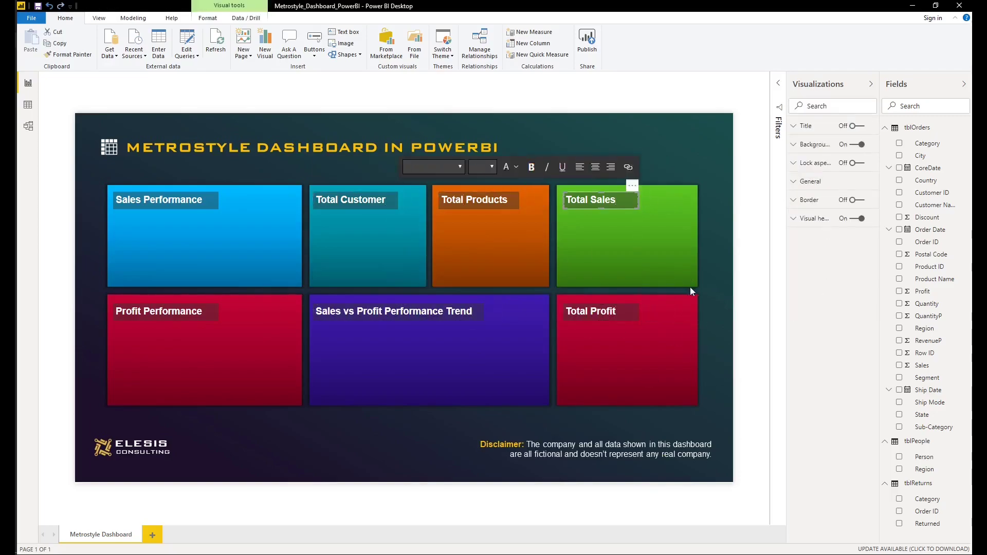
Insert a white icon image on each card, such as a person for Total Customer and a cart for Total Products
{"action": "left_click", "coordinate": [342, 44]}
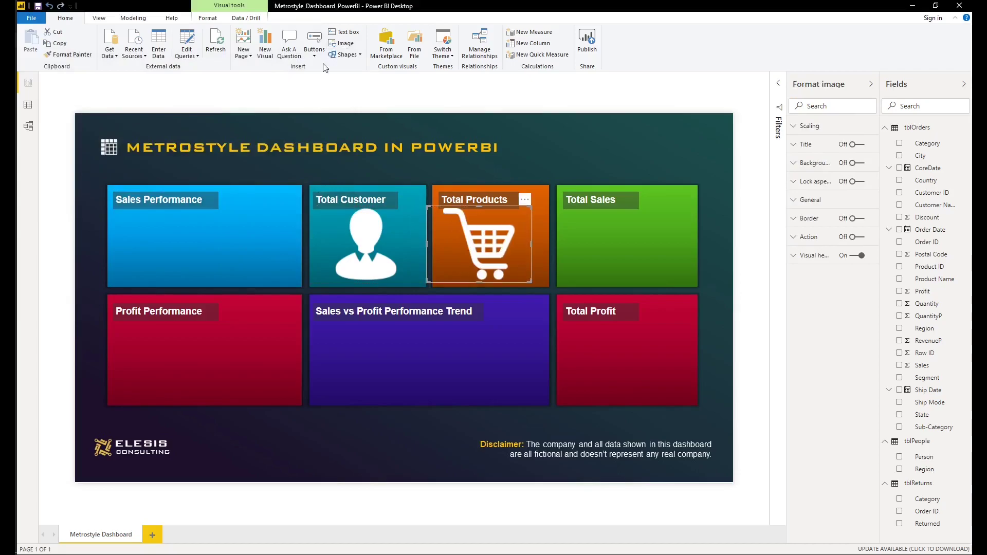
{"action": "left_click", "coordinate": [342, 44]}
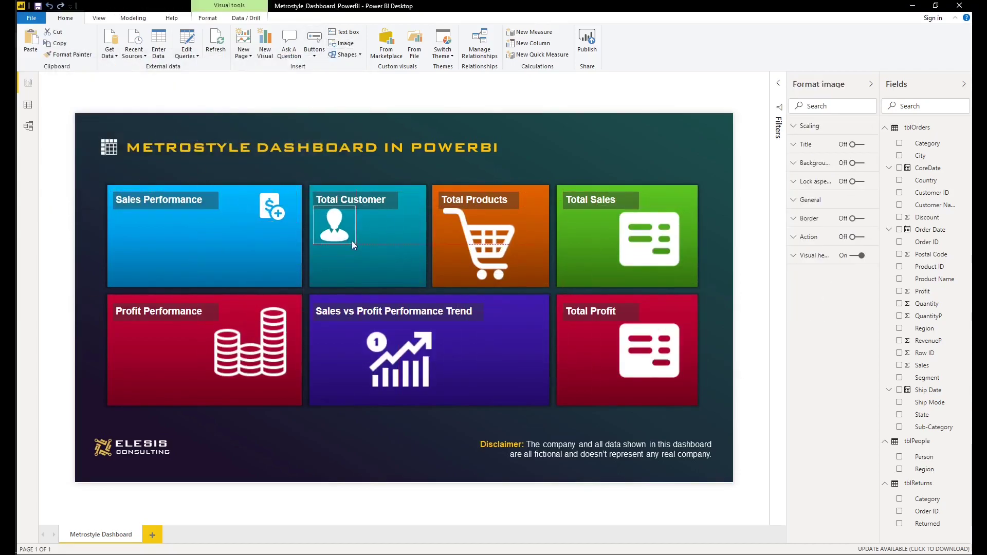
Shrink the Total Customer, Total Products and Total Sales icons into their cards' upper-right corners, trimming the first two title boxes to make room
{"action": "left_click_drag", "start_coordinate": [352, 241], "coordinate": [349, 236]}
{"action": "left_click_drag", "start_coordinate": [335, 222], "coordinate": [407, 207]}
{"action": "left_click_drag", "start_coordinate": [398, 199], "coordinate": [392, 199]}
{"action": "left_click_drag", "start_coordinate": [519, 199], "coordinate": [513, 200]}
{"action": "left_click_drag", "start_coordinate": [531, 282], "coordinate": [474, 239]}
{"action": "left_click_drag", "start_coordinate": [453, 223], "coordinate": [530, 205]}
{"action": "left_click_drag", "start_coordinate": [701, 276], "coordinate": [642, 236]}
{"action": "left_click_drag", "start_coordinate": [618, 218], "coordinate": [675, 205]}
Shrink the Total Profit, Sales vs Profit Performance Trend and Profit Performance icons and place them in their cards' upper-right corners
{"action": "left_click", "coordinate": [649, 350]}
{"action": "left_click_drag", "start_coordinate": [702, 388], "coordinate": [639, 345]}
{"action": "left_click_drag", "start_coordinate": [620, 329], "coordinate": [675, 315]}
{"action": "left_click_drag", "start_coordinate": [444, 396], "coordinate": [391, 353]}
{"action": "left_click_drag", "start_coordinate": [372, 339], "coordinate": [524, 316]}
{"action": "left_click_drag", "start_coordinate": [226, 323], "coordinate": [268, 326]}
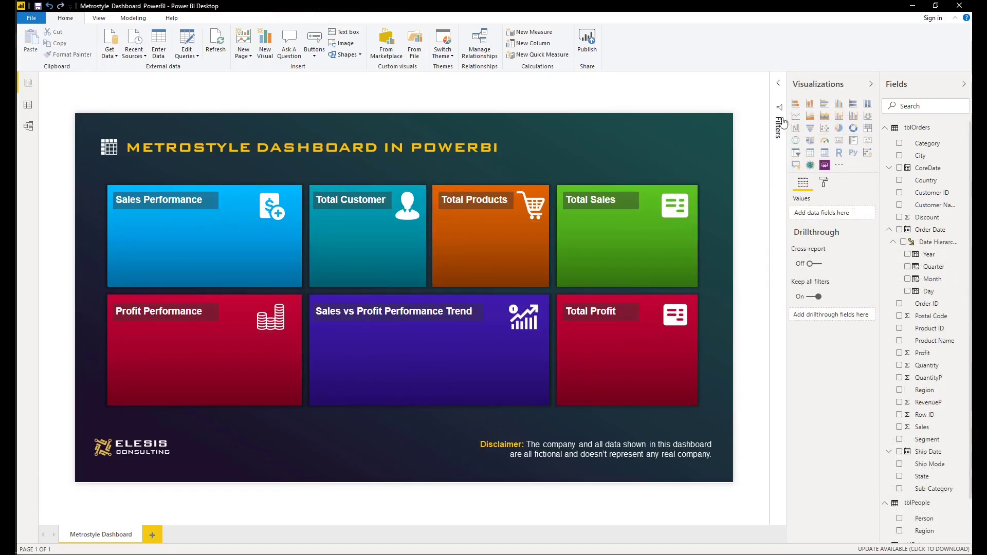
Insert a clustered column chart, move it into the Sales Performance card and resize it to fit below the title
{"action": "left_click", "coordinate": [839, 103]}
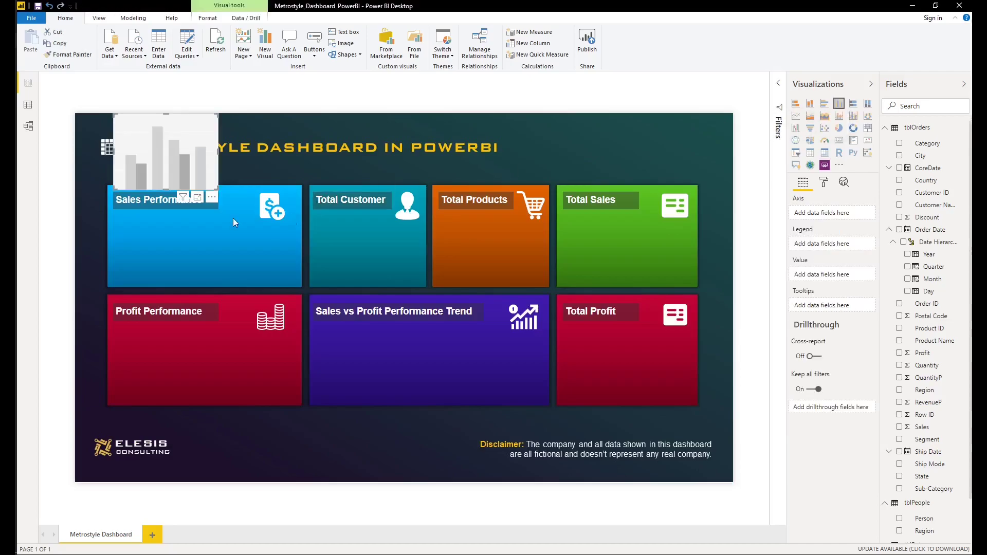
{"action": "left_click", "coordinate": [133, 110]}
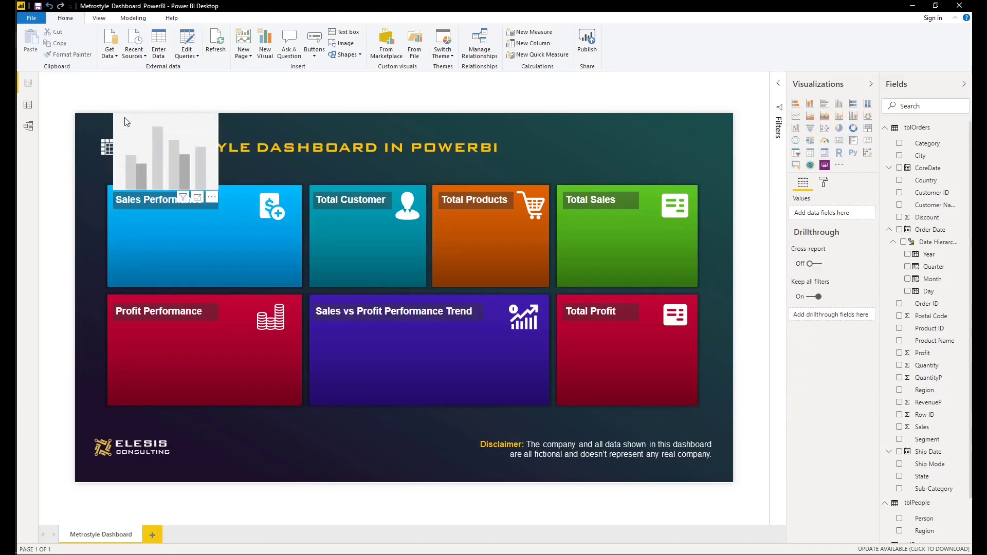
{"action": "left_click_drag", "start_coordinate": [127, 122], "coordinate": [127, 230]}
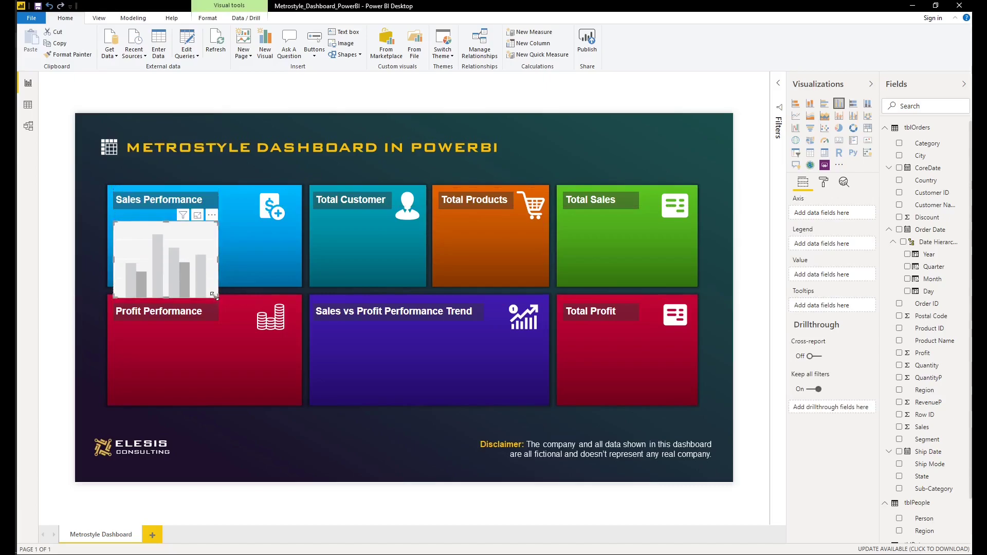
{"action": "left_click_drag", "start_coordinate": [214, 297], "coordinate": [290, 281]}
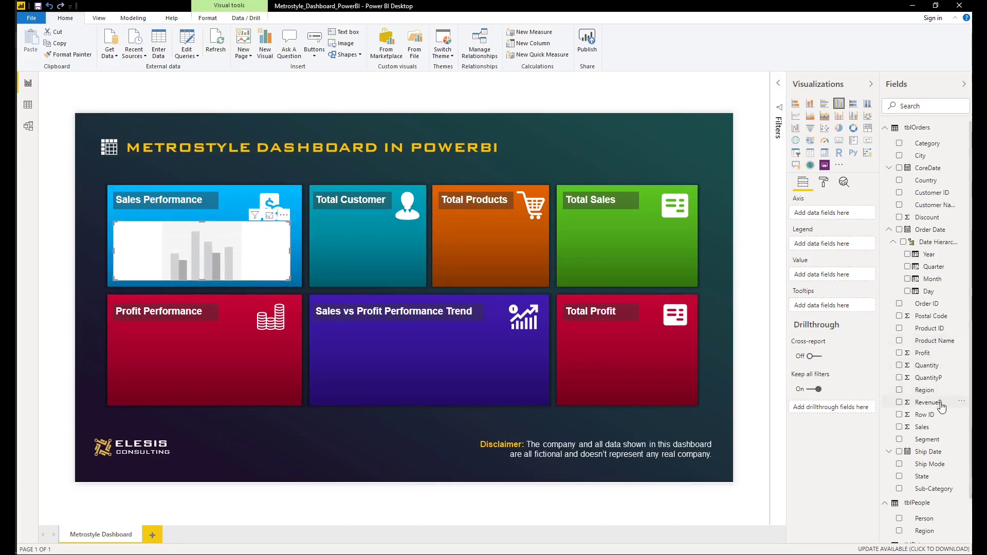
Plot Sales as the chart's value with Order Date Year on the axis
{"action": "left_click_drag", "start_coordinate": [933, 428], "coordinate": [835, 276]}
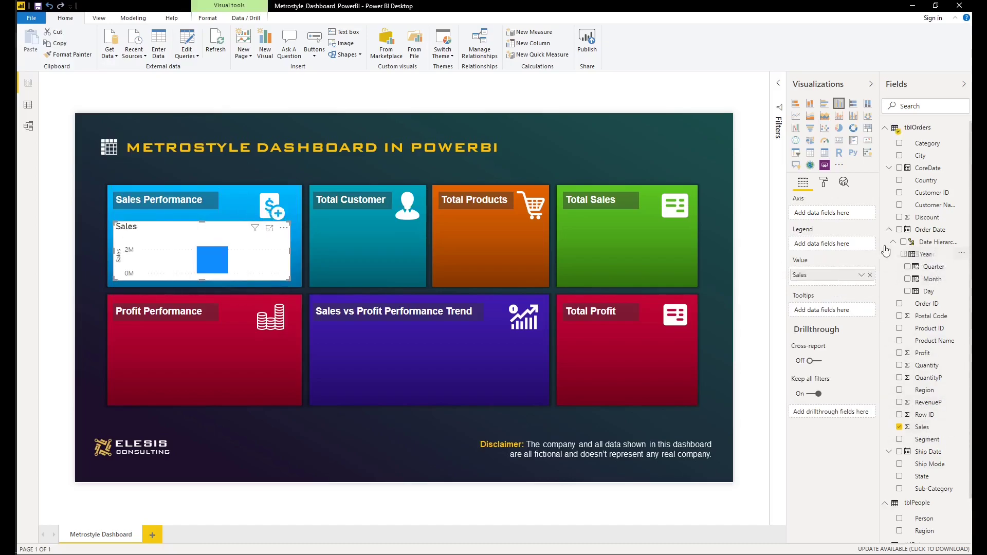
{"action": "left_click_drag", "start_coordinate": [885, 251], "coordinate": [834, 232]}
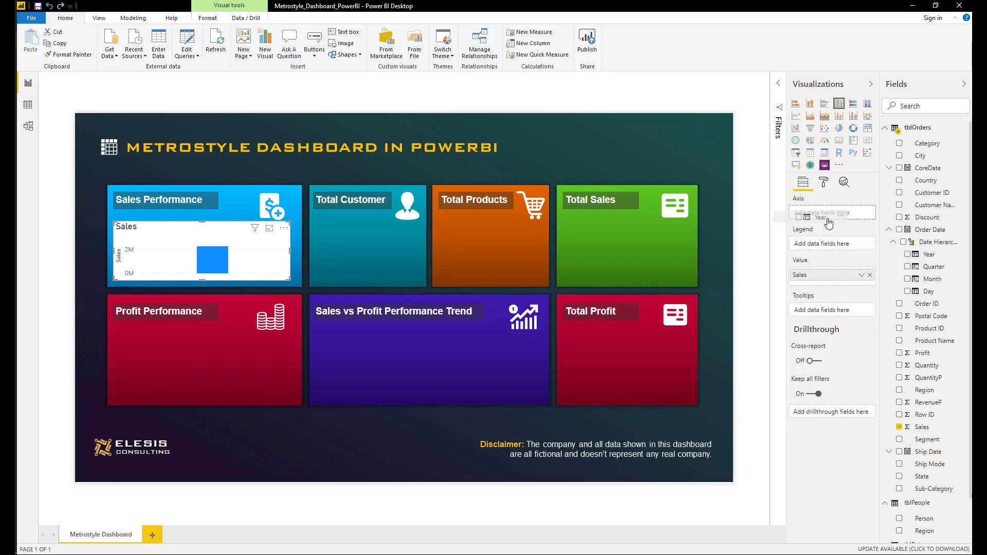
{"action": "left_click_drag", "start_coordinate": [829, 222], "coordinate": [837, 228]}
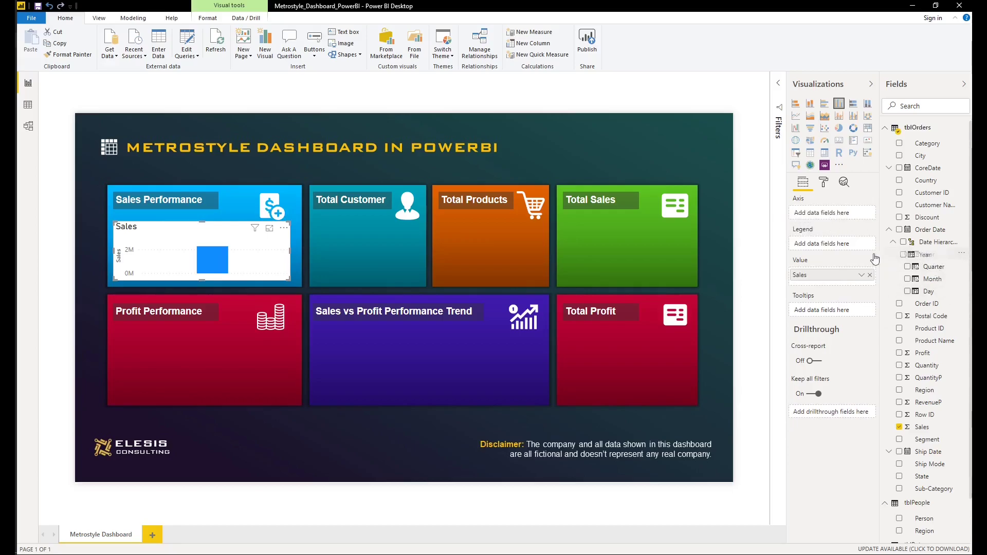
{"action": "left_click_drag", "start_coordinate": [930, 255], "coordinate": [810, 221]}
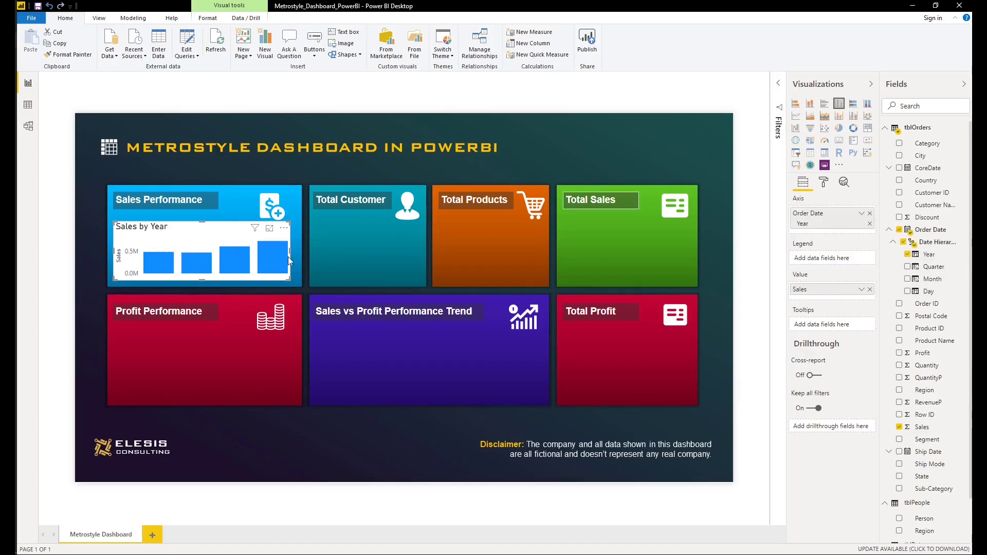
Stretch the Sales by Year chart to the full width of the Sales Performance card and extend it vertically
{"action": "left_click_drag", "start_coordinate": [200, 282], "coordinate": [200, 288]}
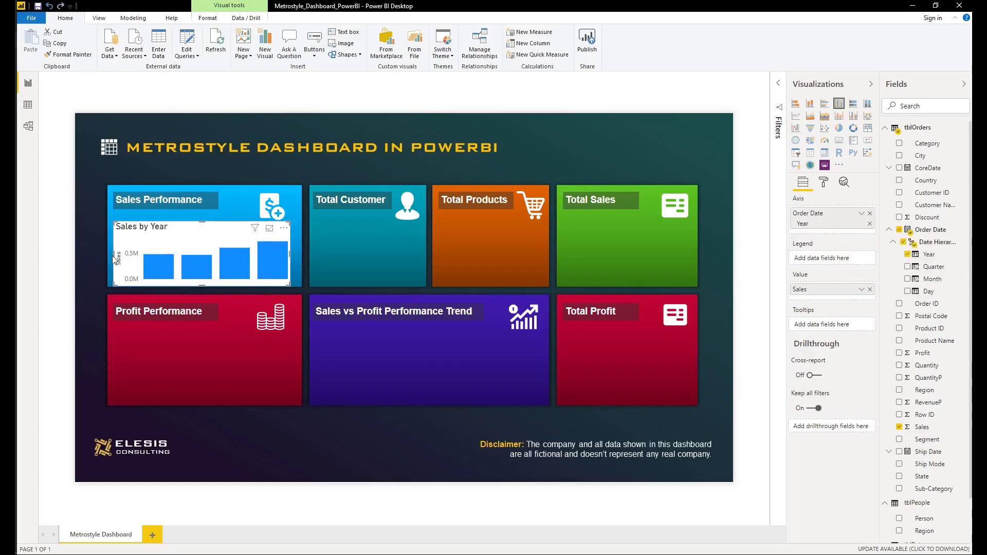
{"action": "left_click_drag", "start_coordinate": [113, 256], "coordinate": [107, 256]}
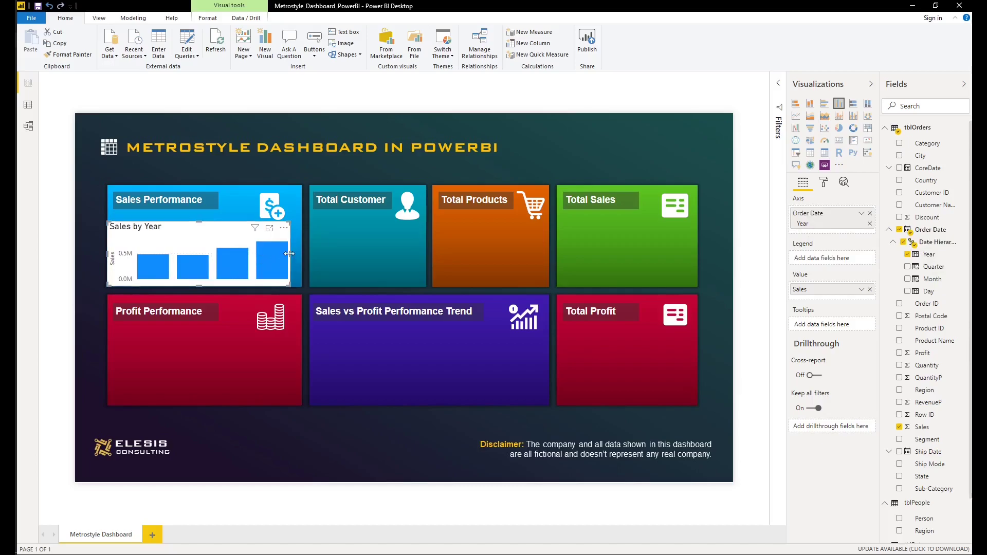
{"action": "left_click_drag", "start_coordinate": [290, 253], "coordinate": [301, 254]}
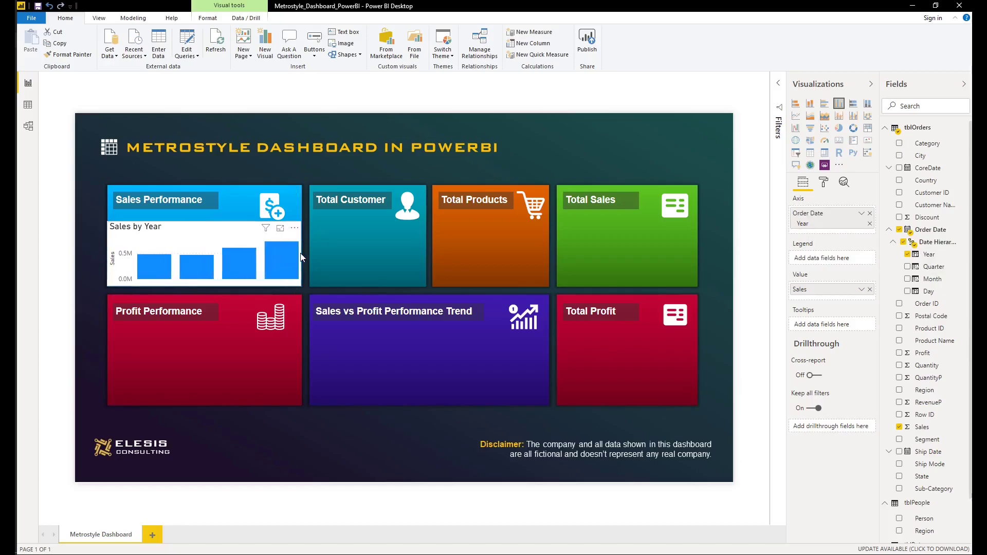
{"action": "left_click_drag", "start_coordinate": [205, 225], "coordinate": [207, 217]}
{"action": "left_click", "coordinate": [197, 224]}
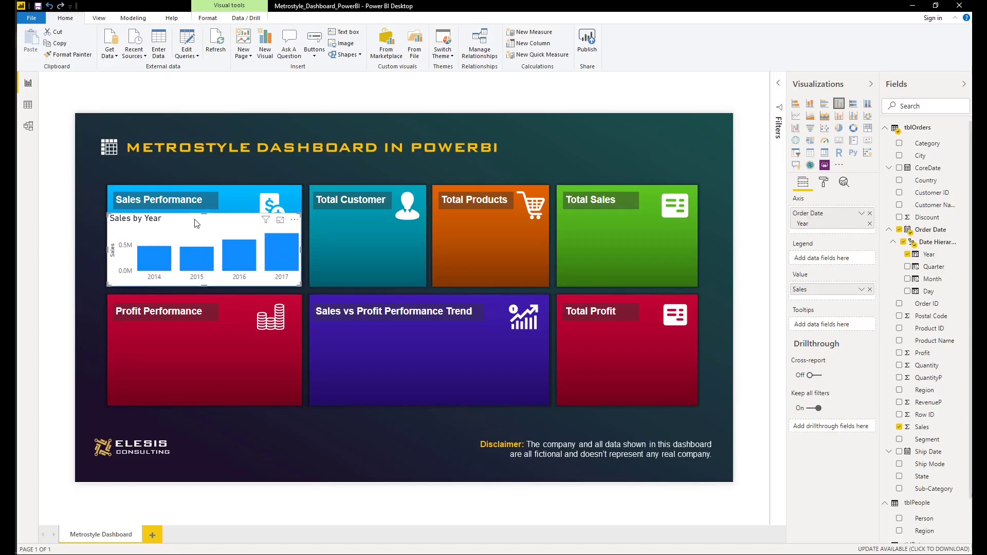
Turn off the Sales by Year chart's Y axis, title and background, and make its columns white
{"action": "left_click", "coordinate": [824, 183]}
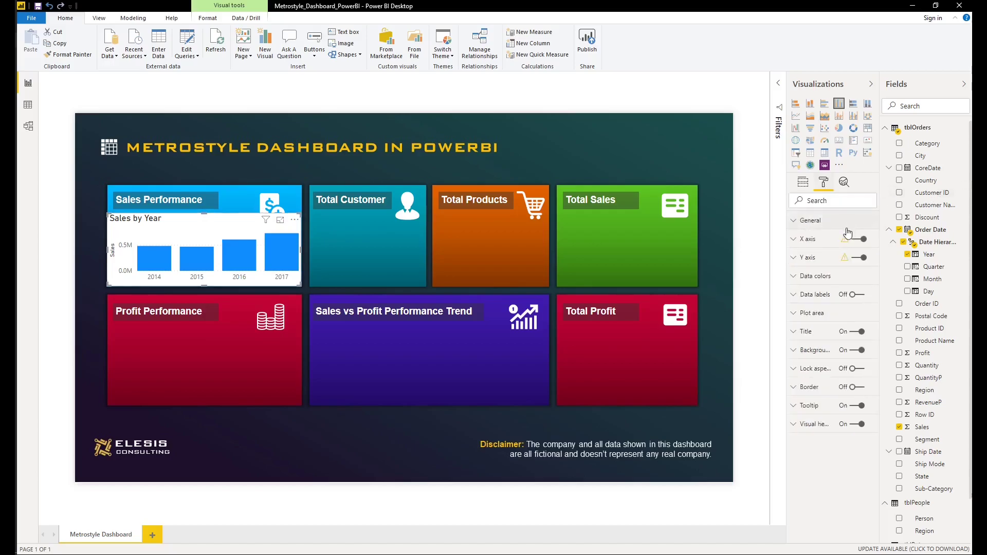
{"action": "left_click", "coordinate": [862, 257]}
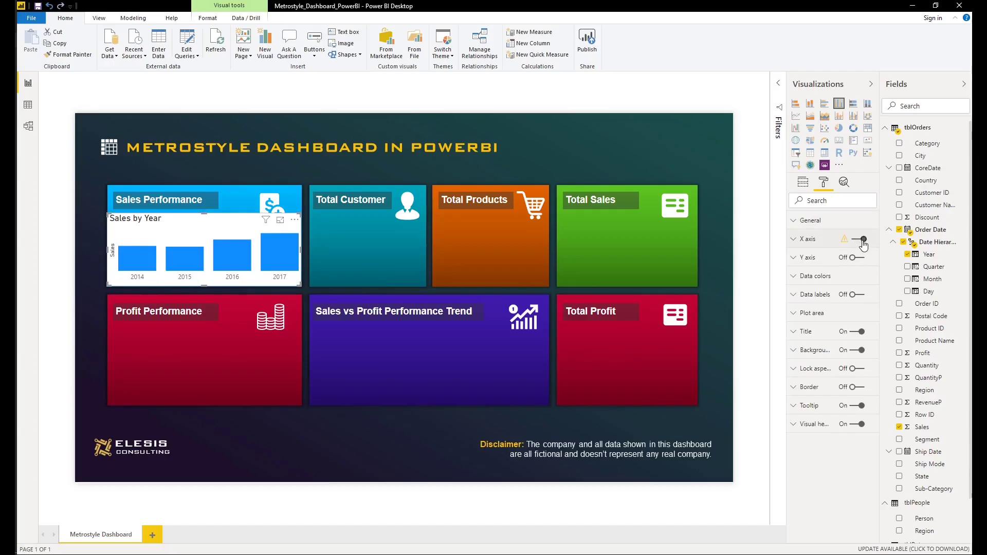
{"action": "left_click", "coordinate": [861, 331]}
{"action": "left_click", "coordinate": [861, 350]}
{"action": "left_click", "coordinate": [822, 278]}
{"action": "left_click", "coordinate": [810, 307]}
{"action": "left_click", "coordinate": [800, 332]}
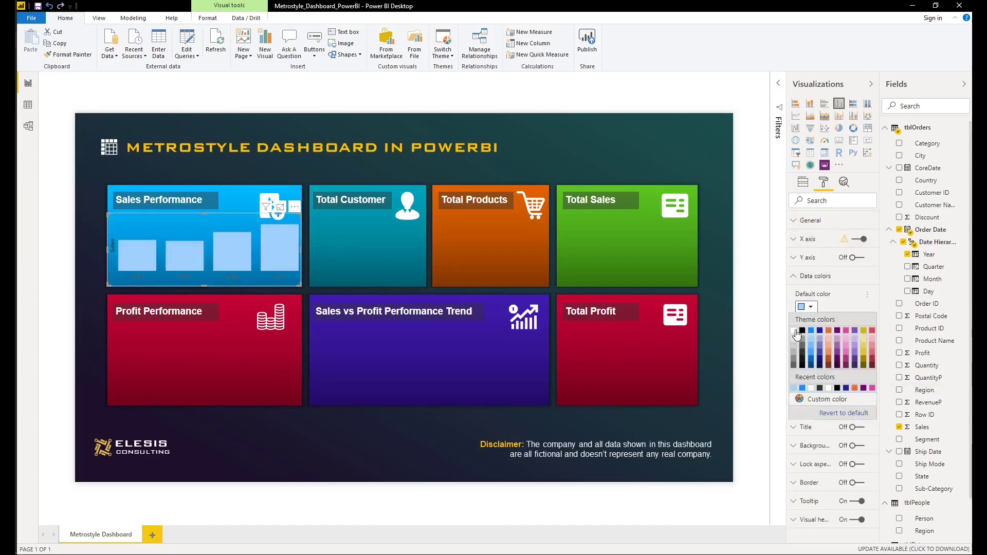
Inset the Sales Performance chart slightly from its card's side edges, lower its upper edge, and color the X-axis labels white
{"action": "left_click_drag", "start_coordinate": [301, 249], "coordinate": [296, 250]}
{"action": "left_click_drag", "start_coordinate": [107, 248], "coordinate": [114, 249]}
{"action": "left_click", "coordinate": [807, 238]}
{"action": "left_click", "coordinate": [811, 392]}
{"action": "left_click", "coordinate": [798, 419]}
{"action": "left_click_drag", "start_coordinate": [206, 213], "coordinate": [205, 223]}
{"action": "left_click", "coordinate": [808, 238]}
Show white data labels on the Sales Performance chart and extend the chart upward to just below the card title
{"action": "left_click", "coordinate": [857, 390]}
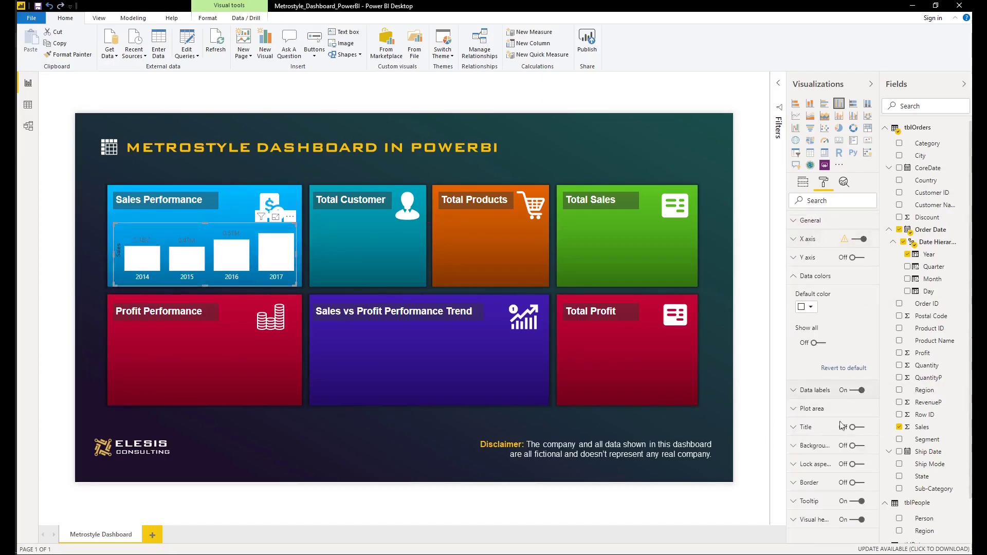
{"action": "left_click", "coordinate": [832, 416]}
{"action": "left_click", "coordinate": [827, 452]}
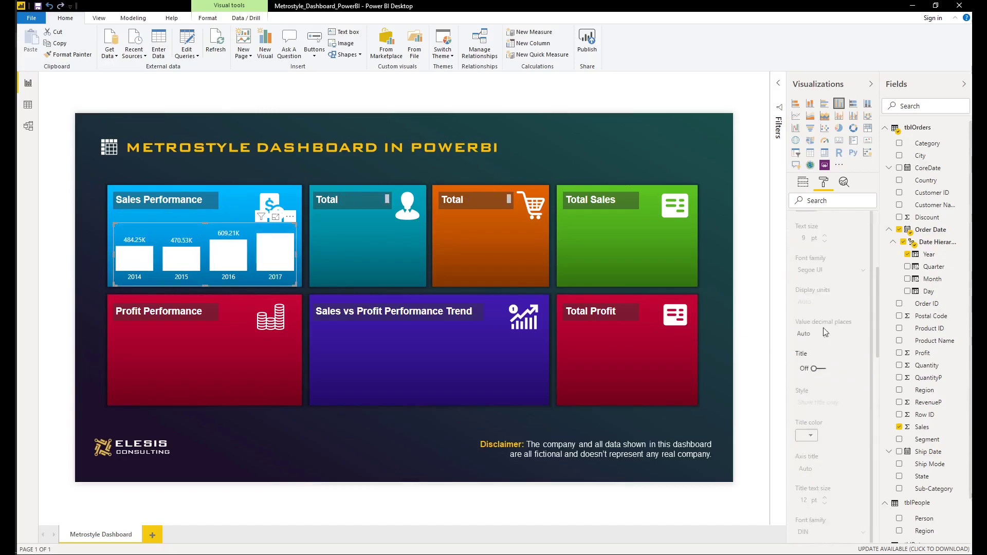
{"action": "left_click", "coordinate": [290, 492]}
{"action": "left_click", "coordinate": [206, 252]}
{"action": "left_click_drag", "start_coordinate": [205, 223], "coordinate": [267, 213]}
{"action": "left_click", "coordinate": [823, 182]}
{"action": "scroll", "coordinate": [826, 412], "scroll_direction": "down", "scroll_amount": 3}
Shrink the Sales Performance, Total Customer, Total Products and Total Sales icons within their cards' upper-right corners
{"action": "left_click", "coordinate": [272, 207]}
{"action": "left_click", "coordinate": [404, 206]}
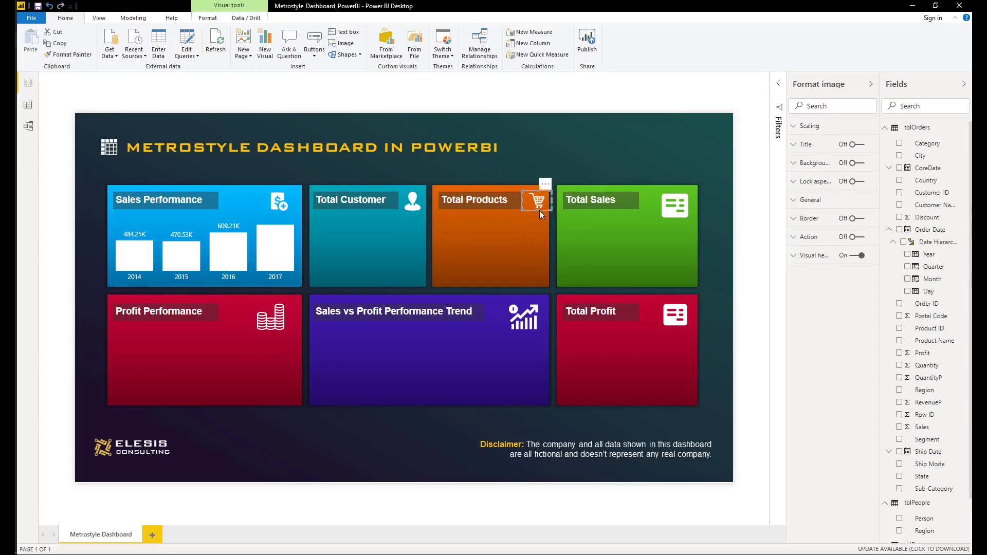
{"action": "left_click", "coordinate": [675, 206]}
{"action": "left_click_drag", "start_coordinate": [662, 218], "coordinate": [668, 213]}
{"action": "left_click", "coordinate": [752, 357]}
Format the Sales Performance chart's X-axis labels in Arial at 8 pt
{"action": "left_click", "coordinate": [206, 247]}
{"action": "left_click", "coordinate": [824, 182]}
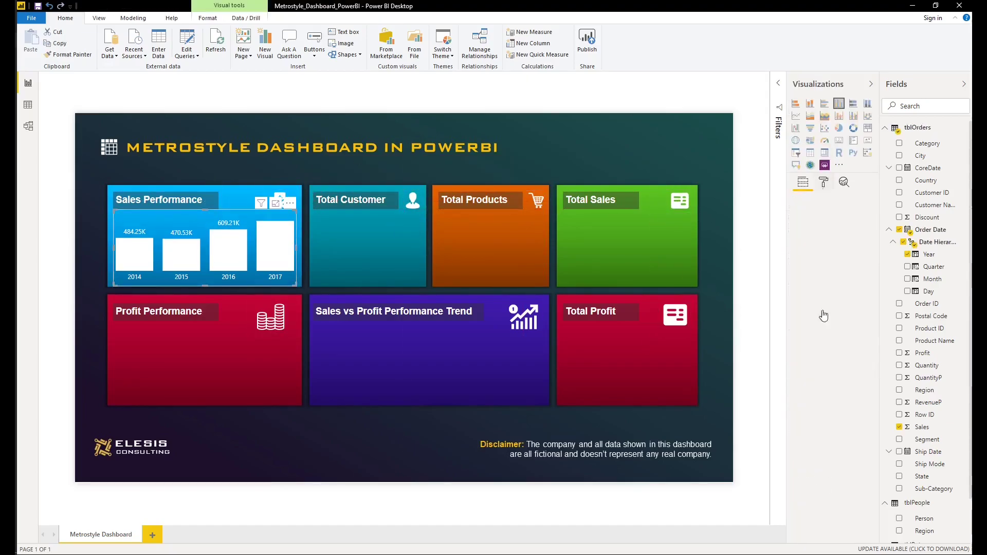
{"action": "left_click", "coordinate": [814, 296]}
{"action": "left_click", "coordinate": [807, 238]}
{"action": "scroll", "coordinate": [842, 421], "scroll_direction": "down", "scroll_amount": 1}
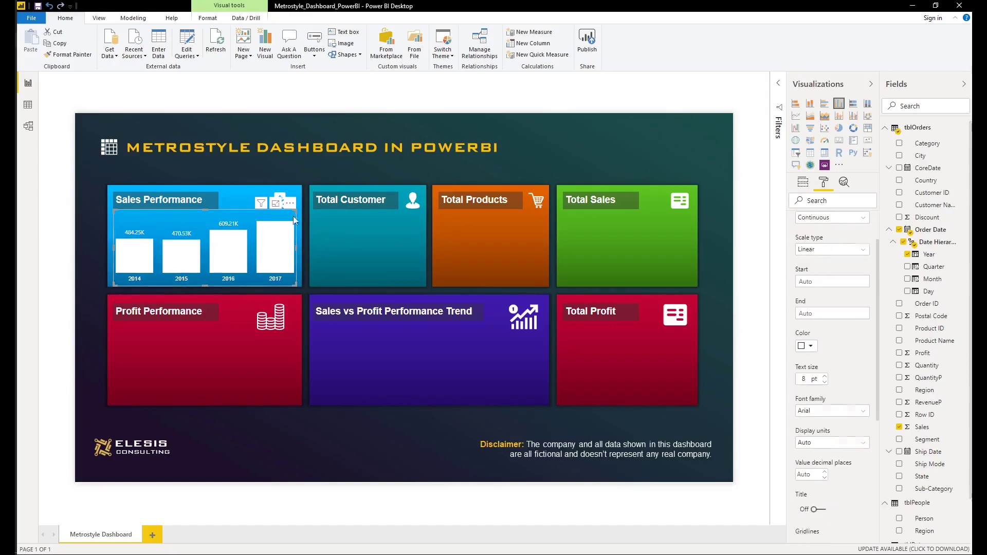
Duplicate the Sales Performance chart into the Profit Performance card and replace Sales with Profit as its value
{"action": "left_click", "coordinate": [305, 255]}
{"action": "left_click", "coordinate": [229, 247]}
{"action": "left_click_drag", "start_coordinate": [177, 358], "coordinate": [177, 355]}
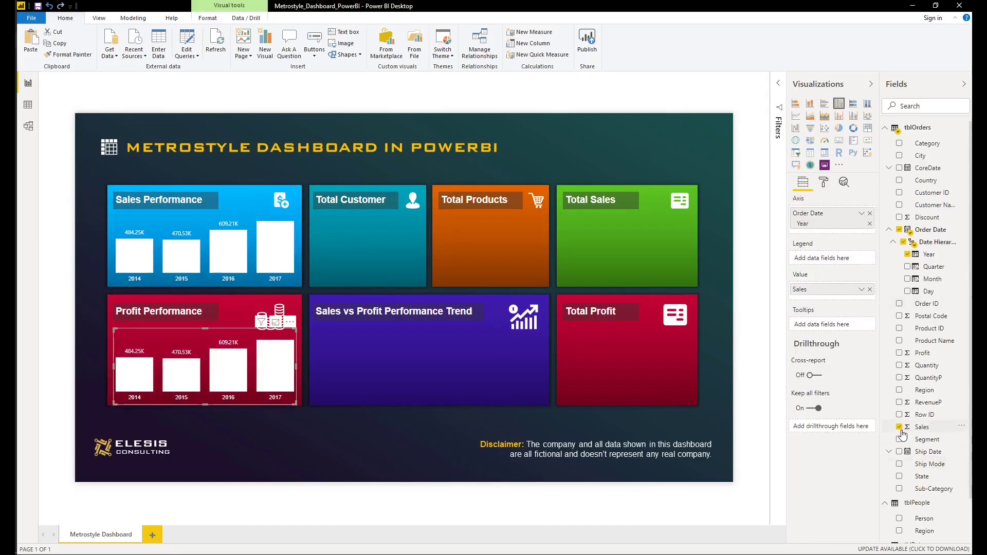
{"action": "left_click", "coordinate": [900, 427]}
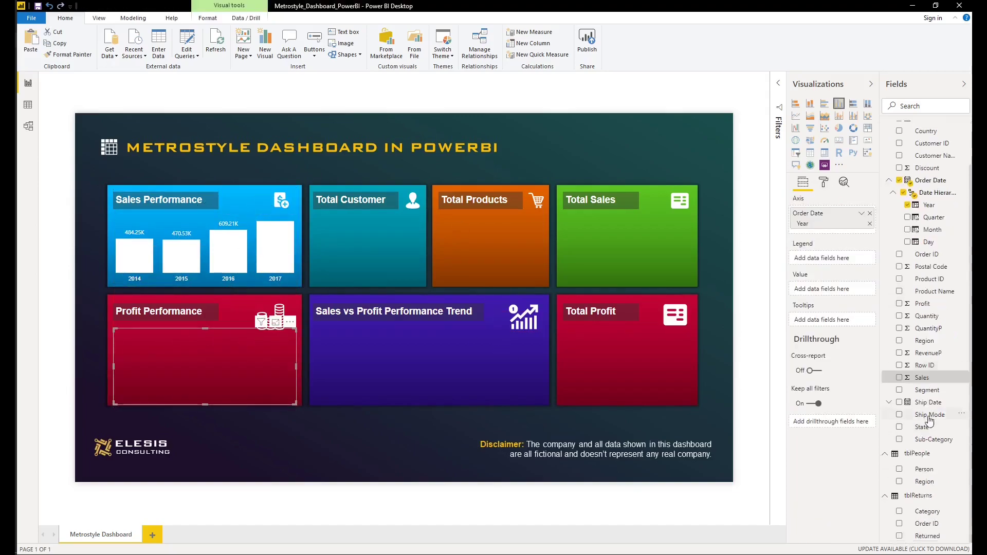
{"action": "left_click", "coordinate": [899, 352]}
Place a chart copy in the Sales vs Profit Performance Trend card as a line chart of Profit and Sales by Month
{"action": "left_click_drag", "start_coordinate": [501, 367], "coordinate": [546, 376]}
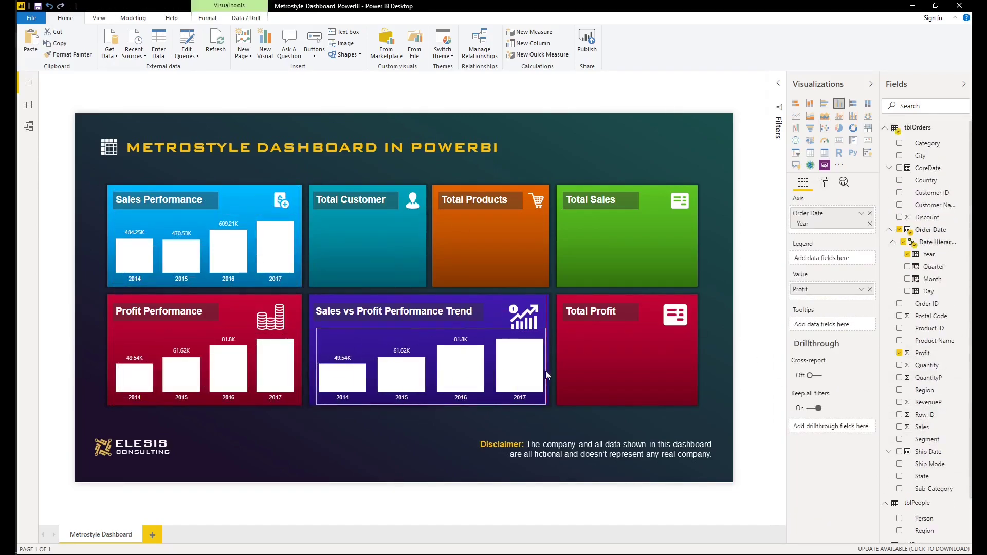
{"action": "left_click", "coordinate": [796, 116]}
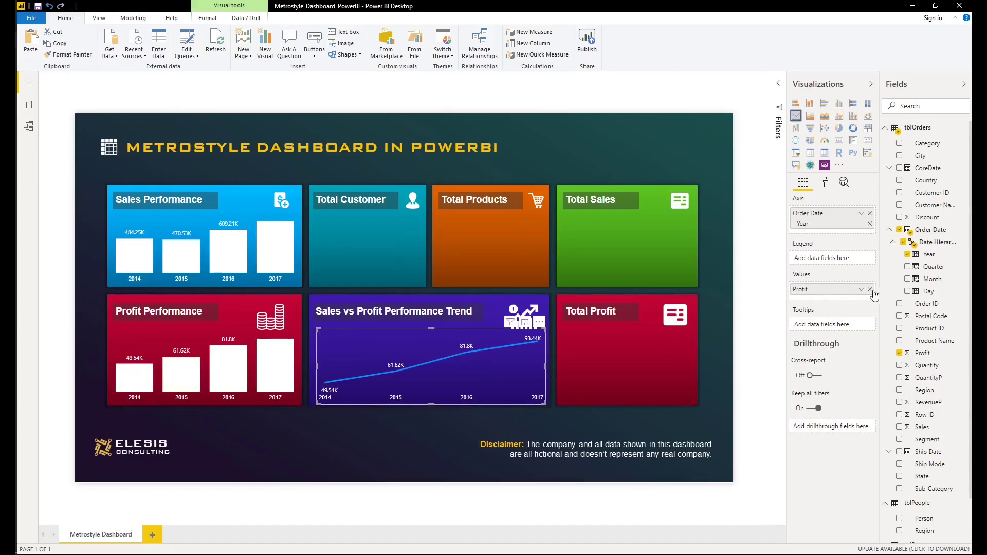
{"action": "left_click", "coordinate": [907, 254]}
{"action": "left_click", "coordinate": [908, 279]}
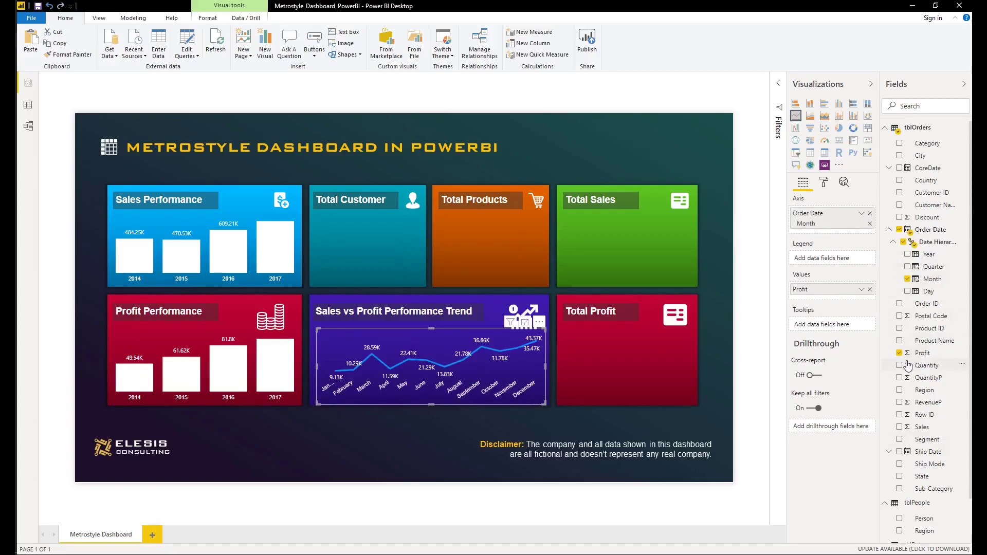
{"action": "left_click", "coordinate": [900, 426]}
Color the trend chart's legend text white and widen the chart slightly toward the card's left edge
{"action": "left_click", "coordinate": [823, 182]}
{"action": "left_click", "coordinate": [810, 239]}
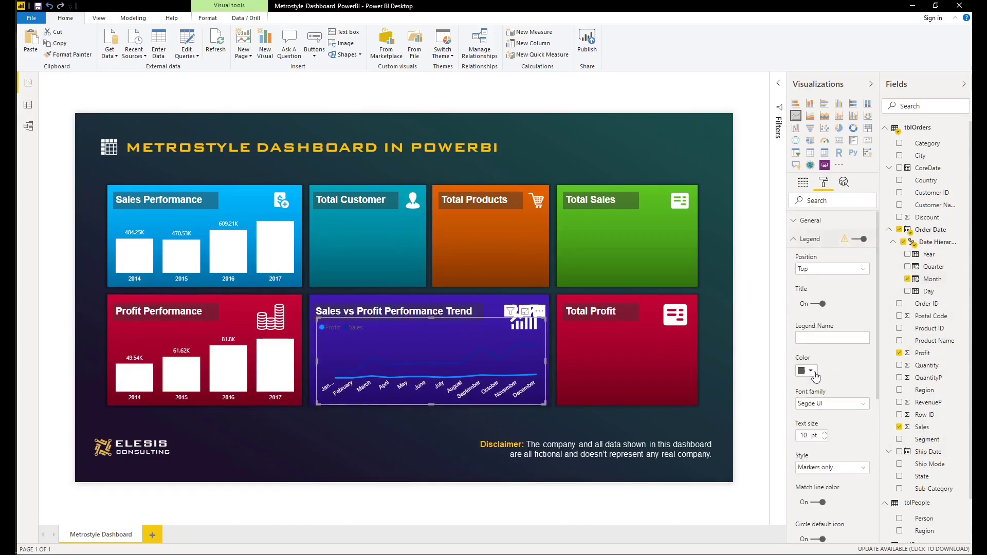
{"action": "left_click", "coordinate": [811, 371]}
{"action": "left_click", "coordinate": [813, 364]}
{"action": "left_click", "coordinate": [591, 372]}
{"action": "left_click", "coordinate": [329, 362]}
{"action": "left_click_drag", "start_coordinate": [317, 362], "coordinate": [313, 363]}
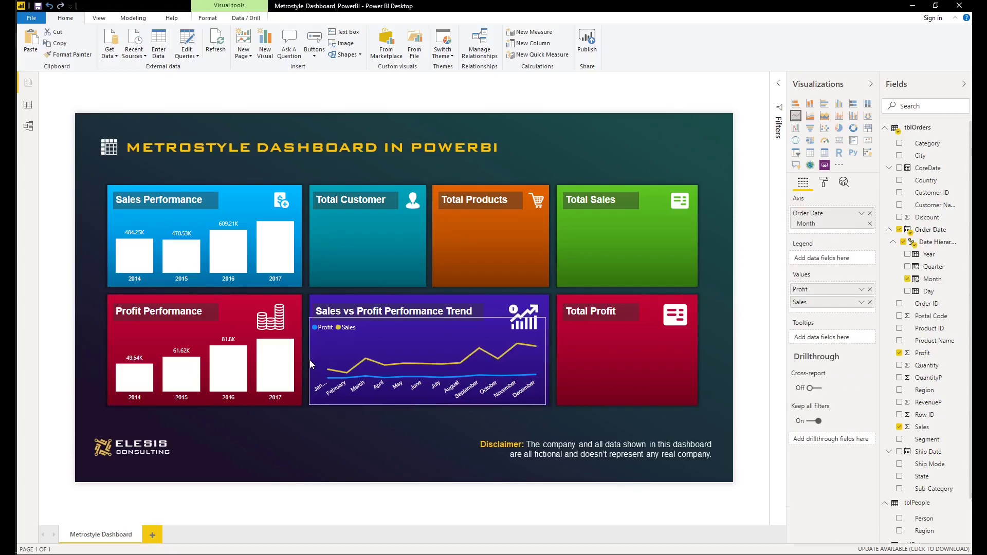
{"action": "left_click", "coordinate": [750, 458]}
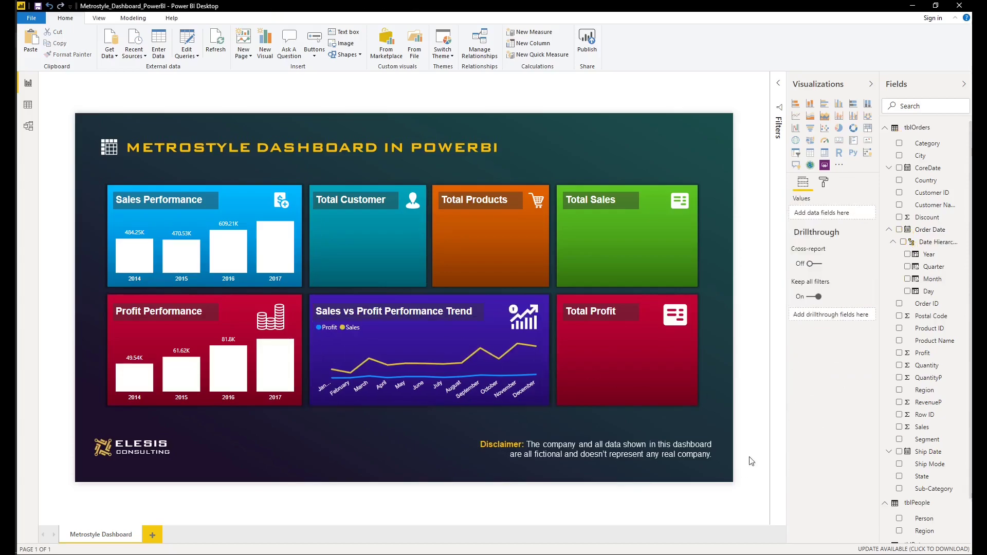
Add a card visual to the Total Customer tile showing the distinct count of Customer ID
{"action": "left_click", "coordinate": [853, 141]}
{"action": "left_click_drag", "start_coordinate": [366, 292], "coordinate": [366, 282]}
{"action": "left_click_drag", "start_coordinate": [414, 248], "coordinate": [420, 248]}
{"action": "left_click_drag", "start_coordinate": [932, 193], "coordinate": [829, 212]}
{"action": "left_click", "coordinate": [862, 213]}
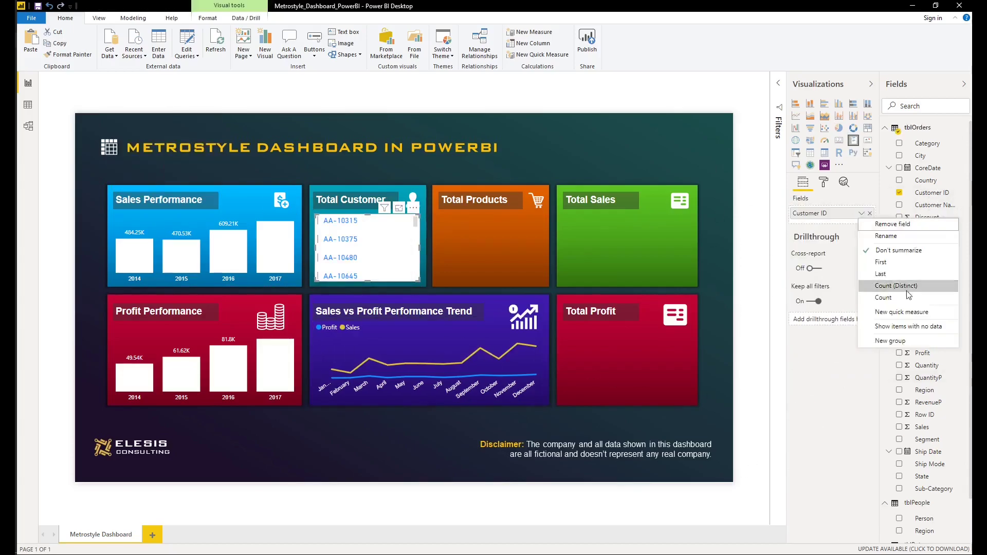
{"action": "left_click", "coordinate": [906, 290]}
{"action": "left_click", "coordinate": [839, 140]}
Turn off the Total Customer visual's category label and format its number in white Arial at 60 pt
{"action": "left_click", "coordinate": [824, 182]}
{"action": "left_click", "coordinate": [855, 238]}
{"action": "left_click", "coordinate": [816, 220]}
{"action": "left_click", "coordinate": [811, 252]}
{"action": "left_click", "coordinate": [833, 380]}
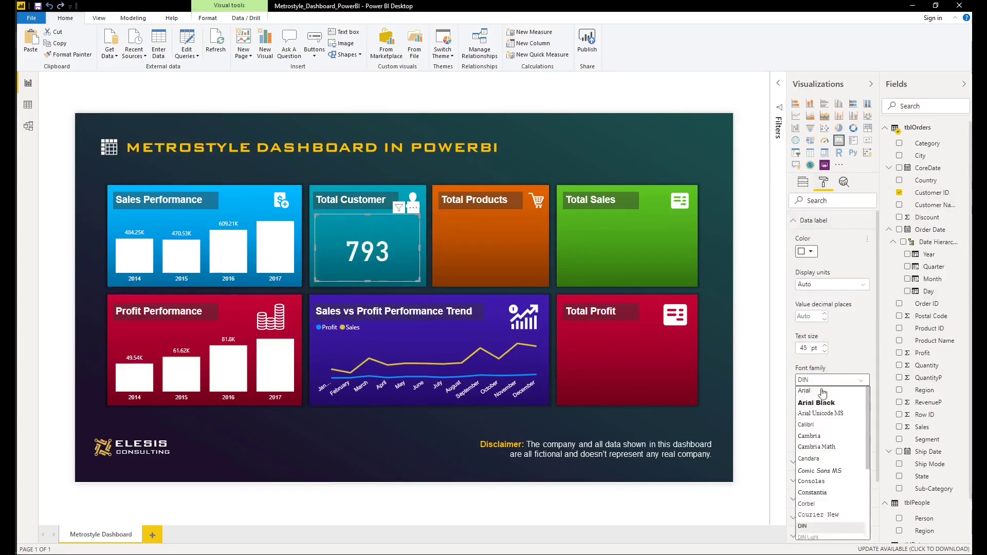
{"action": "left_click", "coordinate": [822, 394]}
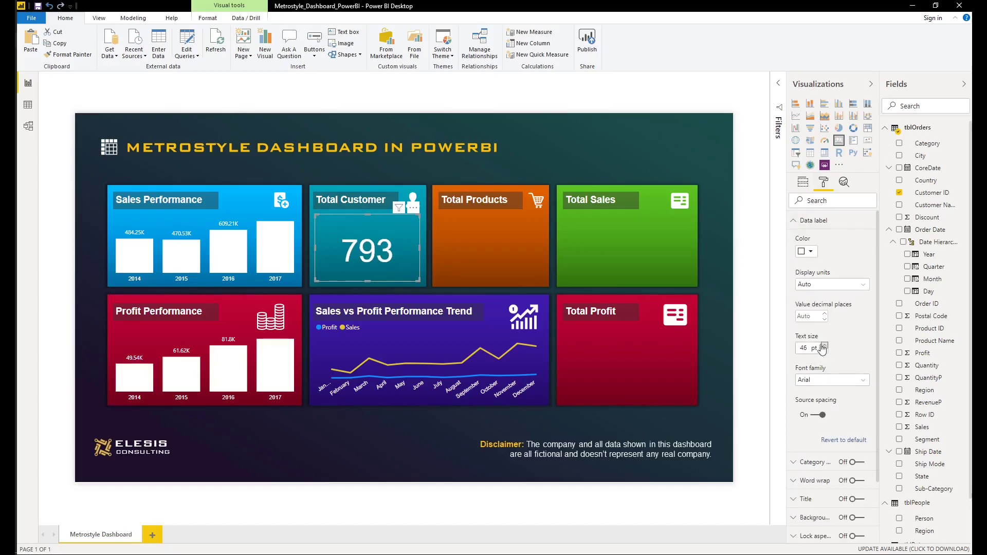
{"action": "left_click", "coordinate": [815, 349]}
{"action": "type", "text": "60"}
Paste a copy of the customer count visual into the Total Products card and show the distinct count of Product ID
{"action": "key", "text": "ctrl+v"}
{"action": "left_click_drag", "start_coordinate": [397, 245], "coordinate": [496, 260]}
{"action": "left_click", "coordinate": [802, 182]}
{"action": "left_click", "coordinate": [870, 212]}
{"action": "left_click_drag", "start_coordinate": [932, 329], "coordinate": [829, 213]}
{"action": "left_click", "coordinate": [862, 213]}
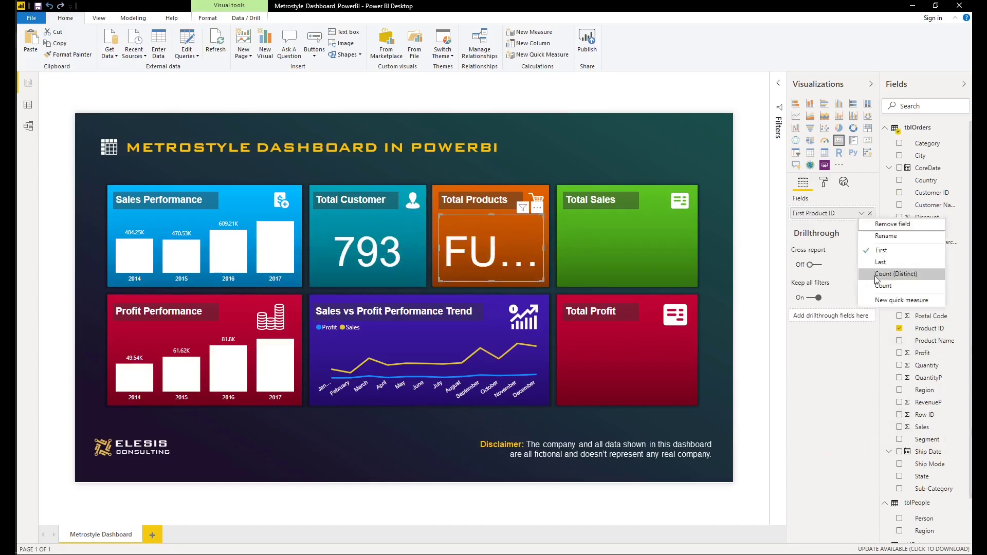
{"action": "left_click", "coordinate": [895, 274]}
Paste another number visual into the Total Sales card, resize it to fit, and replace its field with Sales
{"action": "key", "text": "ctrl+v"}
{"action": "left_click_drag", "start_coordinate": [668, 248], "coordinate": [692, 248]}
{"action": "left_click", "coordinate": [870, 213]}
{"action": "left_click_drag", "start_coordinate": [922, 427], "coordinate": [829, 212]}
Paste a number visual into the Total Profit card, replace its field with Profit, and reduce the number's text size to fit
{"action": "key", "text": "ctrl+v"}
{"action": "left_click_drag", "start_coordinate": [641, 267], "coordinate": [636, 373]}
{"action": "left_click", "coordinate": [870, 213]}
{"action": "left_click_drag", "start_coordinate": [923, 353], "coordinate": [822, 218]}
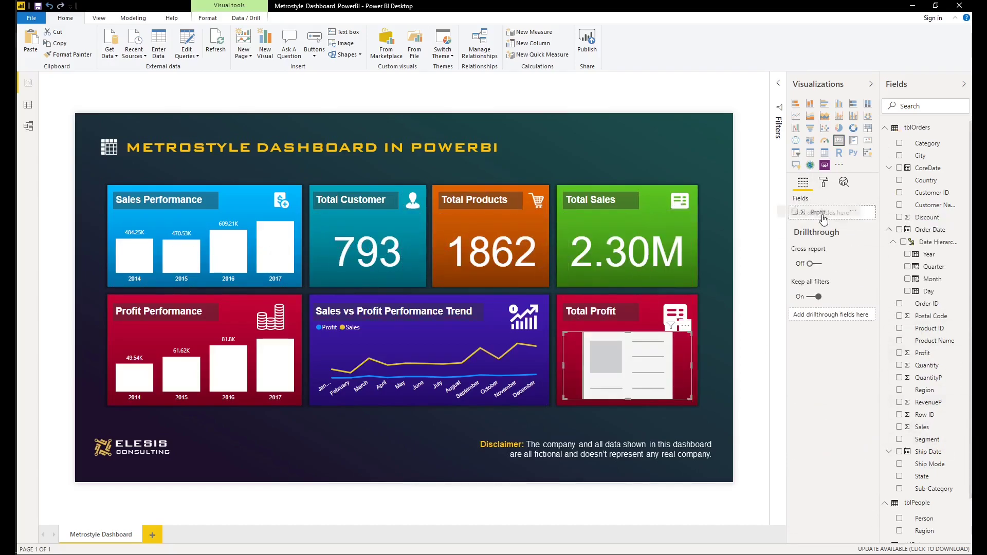
{"action": "left_click", "coordinate": [823, 182]}
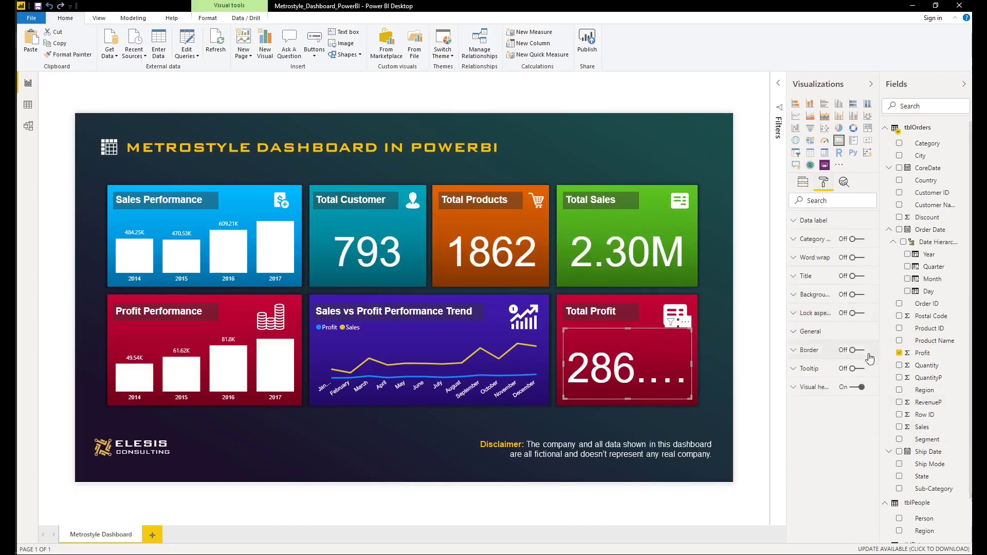
{"action": "left_click", "coordinate": [750, 335]}
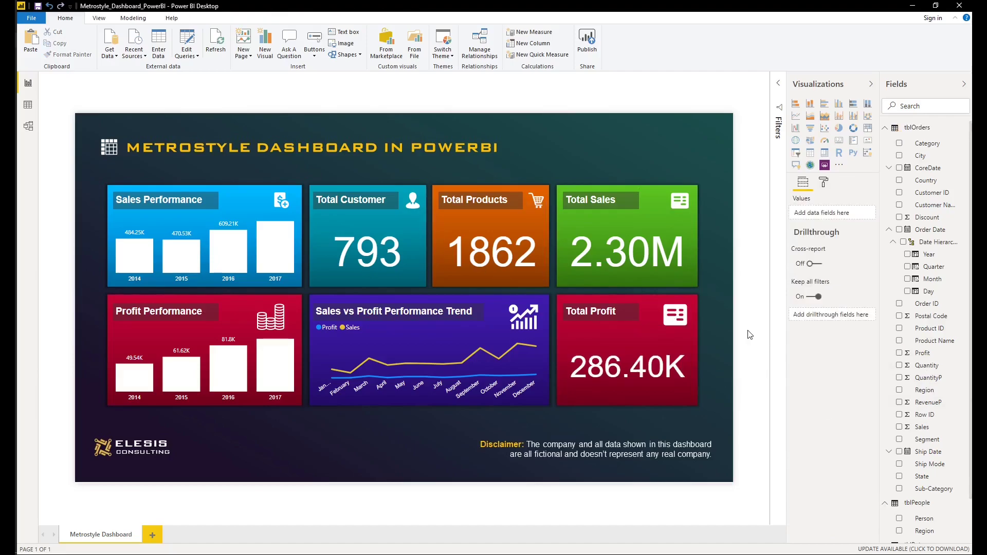
Collapse the Visualizations and Fields panes and the ribbon to give the dashboard more room
{"action": "left_click", "coordinate": [871, 85]}
{"action": "left_click", "coordinate": [963, 85]}
{"action": "left_click", "coordinate": [956, 18]}
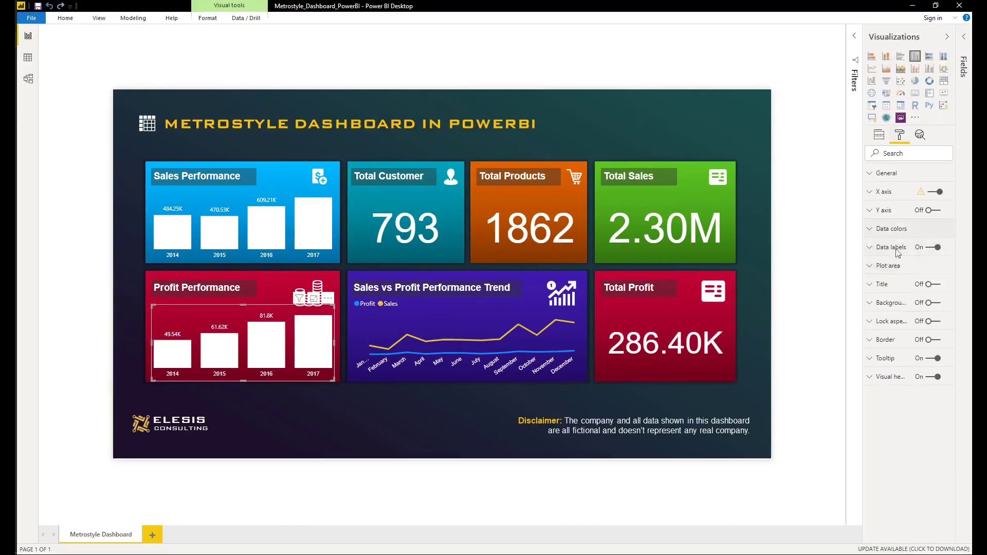
Try several fill colors on the Profit Performance chart's columns and settle on golden yellow
{"action": "left_click", "coordinate": [892, 229]}
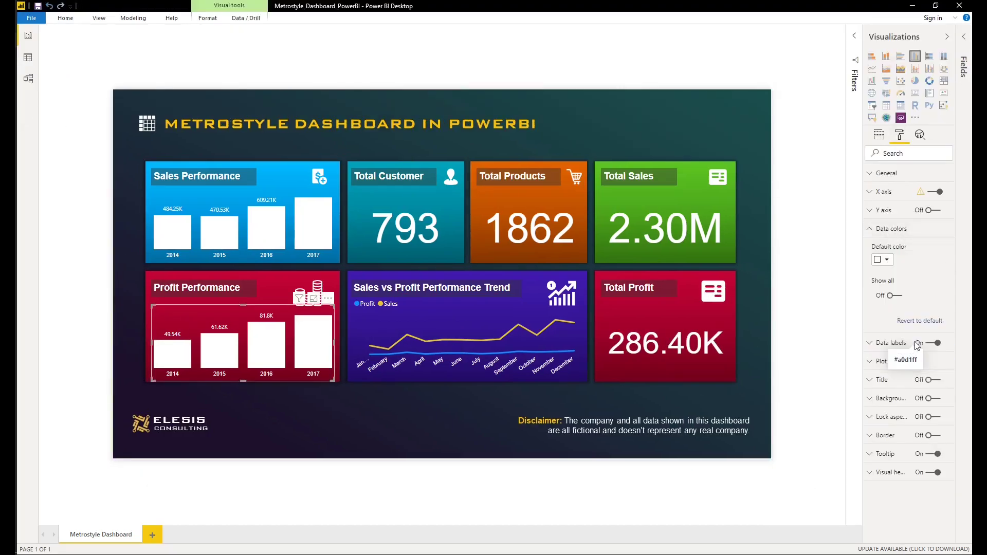
{"action": "left_click", "coordinate": [882, 260]}
{"action": "left_click", "coordinate": [914, 282]}
{"action": "left_click", "coordinate": [882, 260]}
{"action": "left_click", "coordinate": [886, 340]}
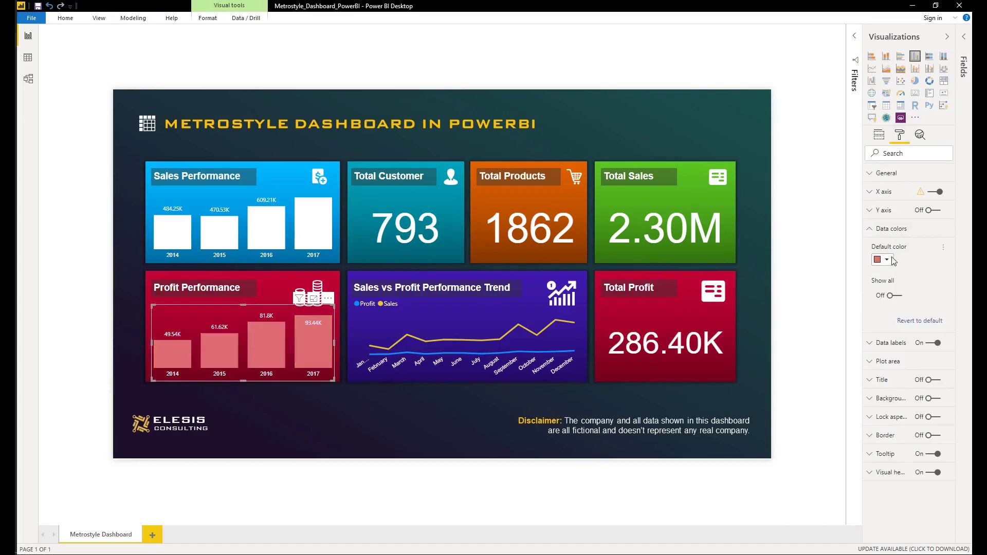
{"action": "left_click", "coordinate": [888, 260]}
{"action": "left_click", "coordinate": [876, 340]}
{"action": "left_click", "coordinate": [884, 260]}
{"action": "left_click", "coordinate": [882, 341]}
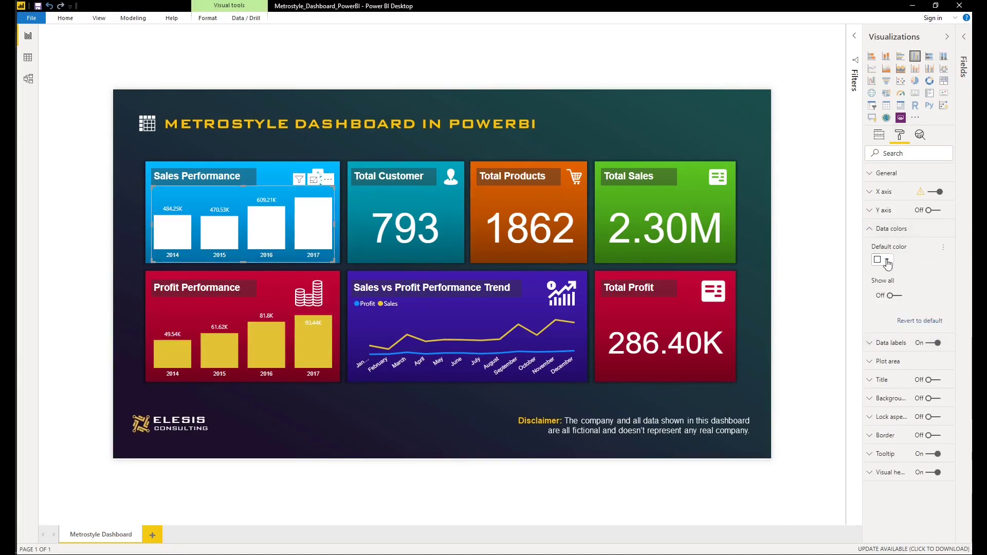
Try several fill colors, including dark grey, on the Sales Performance chart's columns and settle on light blue
{"action": "left_click", "coordinate": [883, 260]}
{"action": "left_click", "coordinate": [950, 316]}
{"action": "left_click", "coordinate": [882, 260]}
{"action": "left_click", "coordinate": [872, 324]}
{"action": "left_click", "coordinate": [883, 260]}
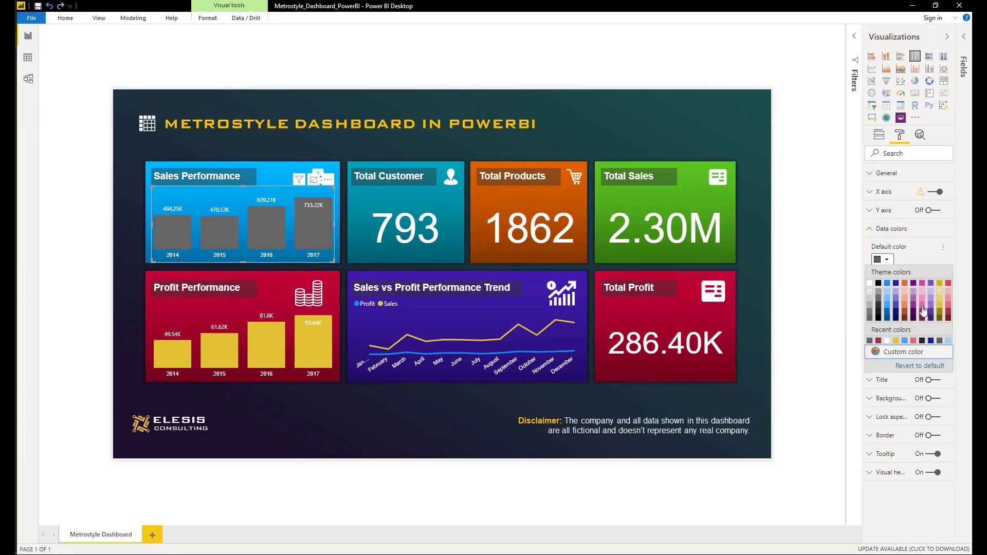
{"action": "left_click", "coordinate": [891, 307]}
{"action": "left_click", "coordinate": [883, 260]}
{"action": "left_click", "coordinate": [889, 293]}
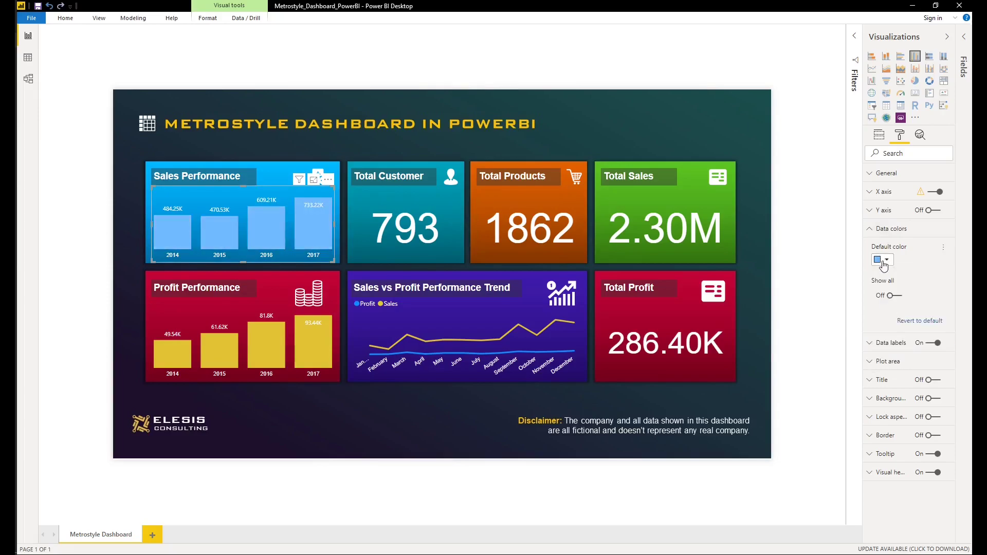
{"action": "left_click", "coordinate": [797, 260]}
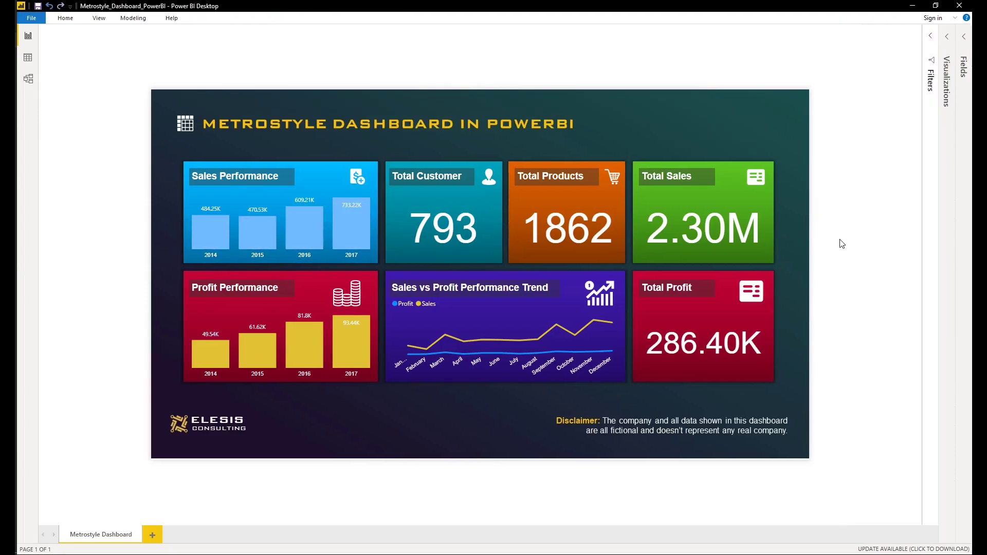